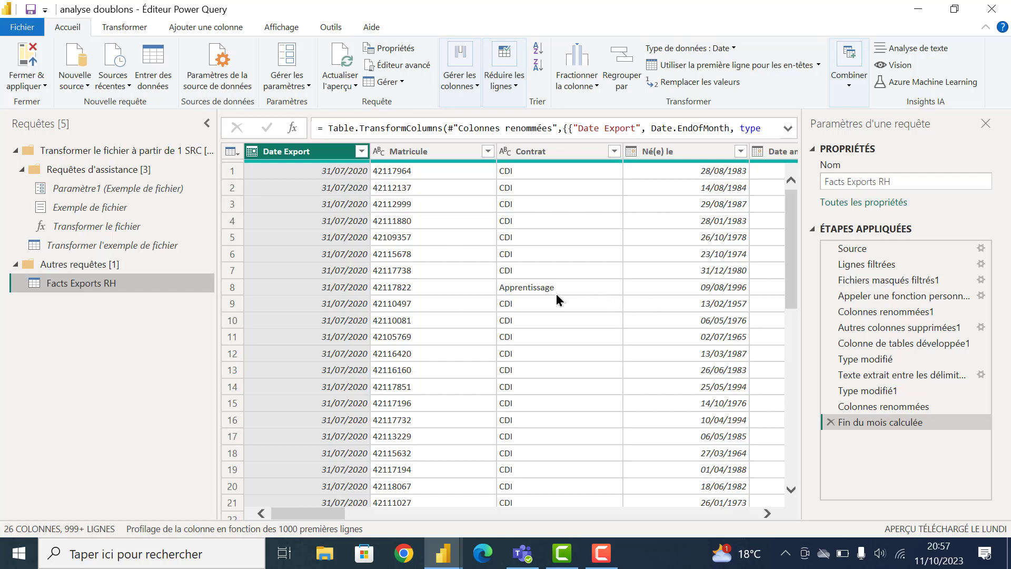
Duplicate the Facts Exports RH query and rename the copy as Verif doublon.
click(877, 250)
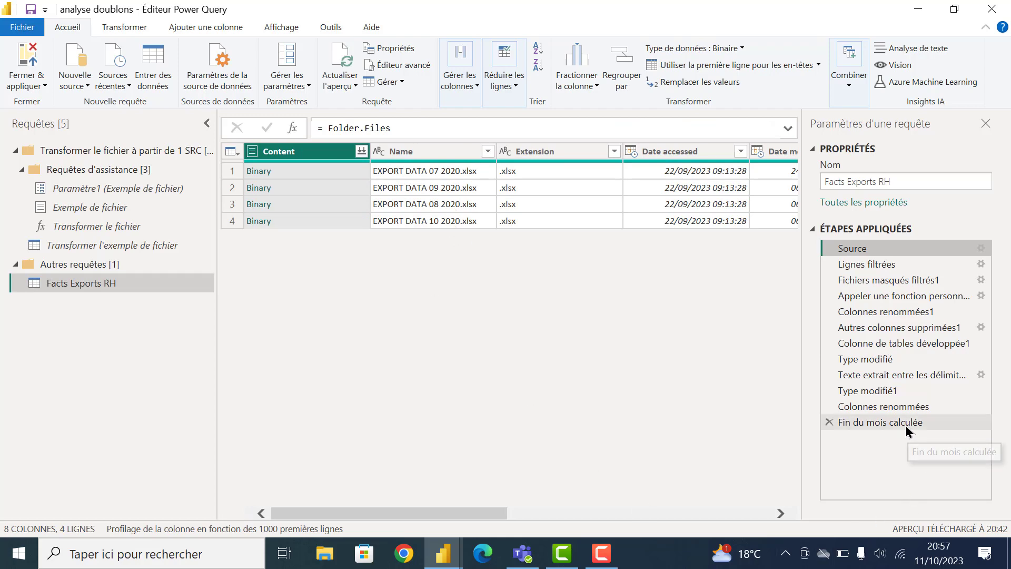
click(848, 422)
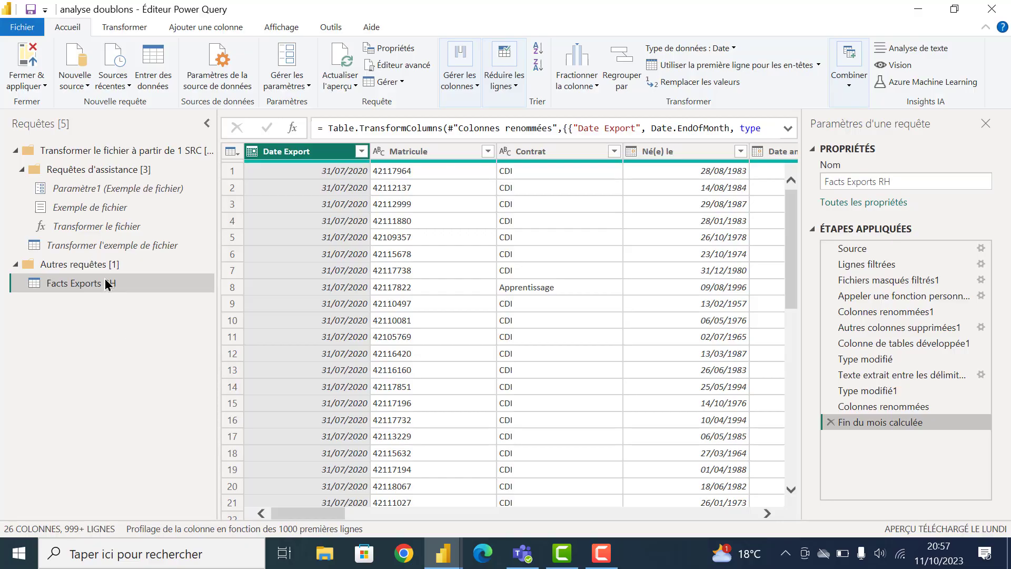
right_click(90, 282)
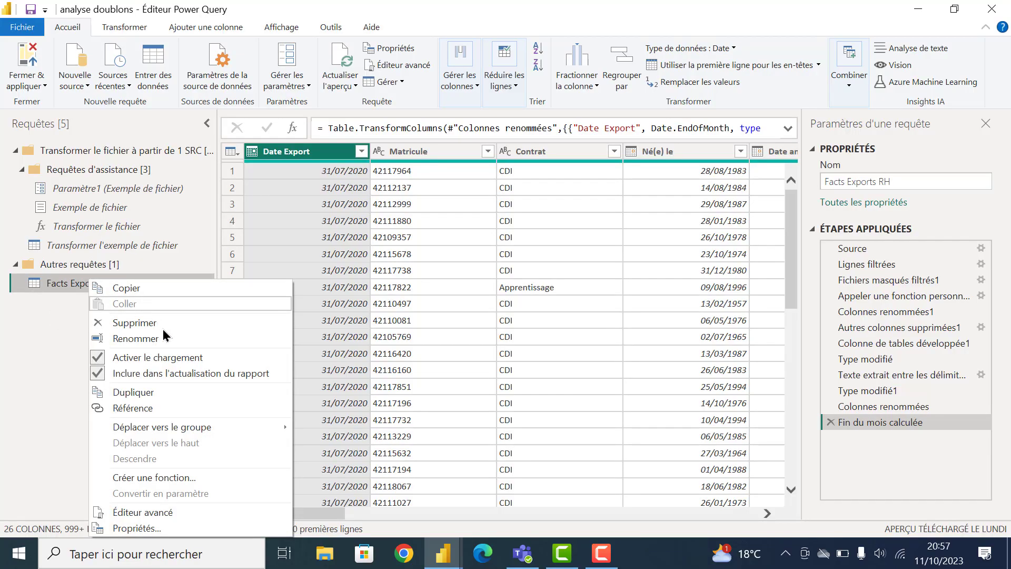
click(153, 394)
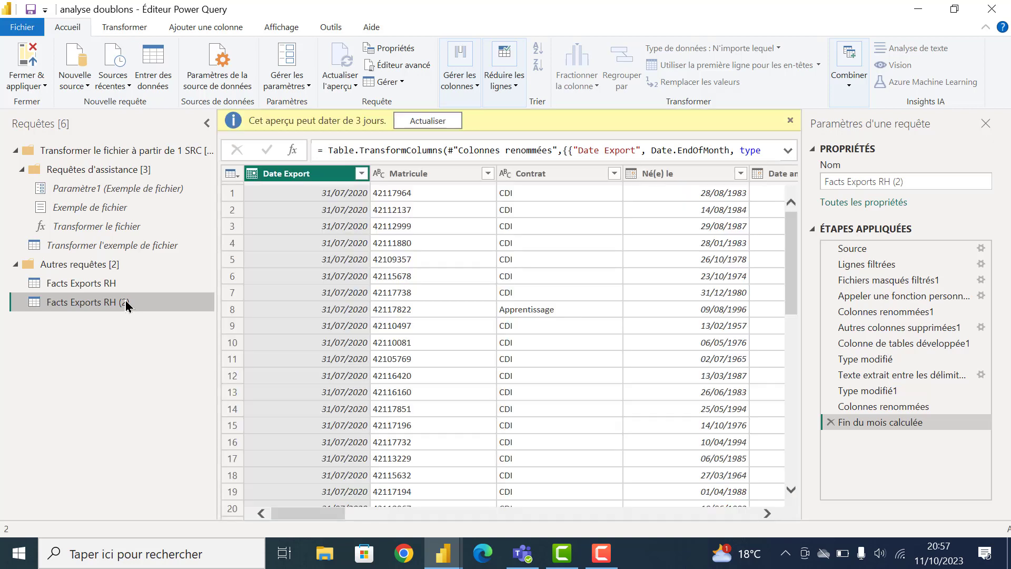
double_click(127, 306)
text(Ve)
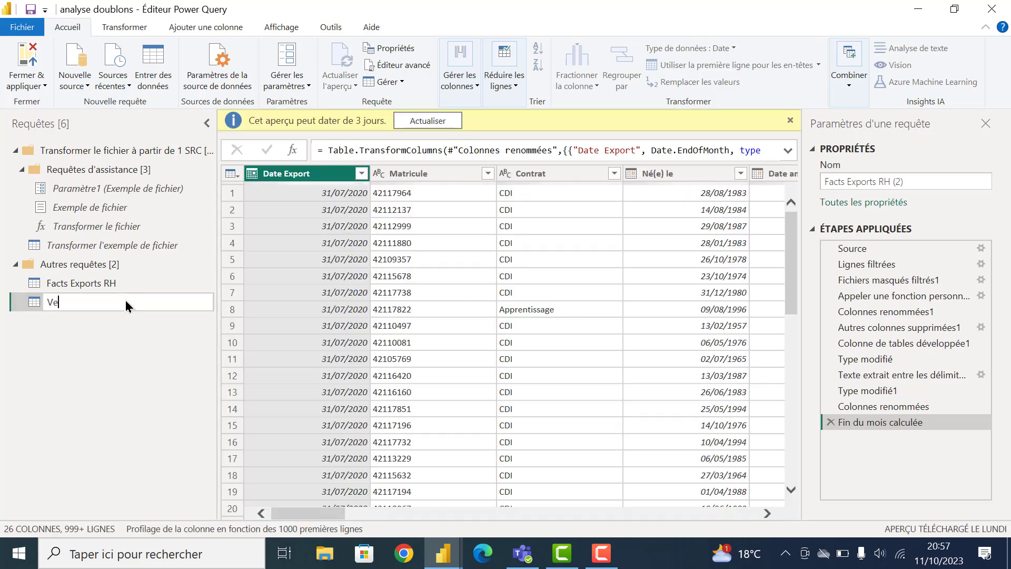
text(rif doublon)
key(Return)
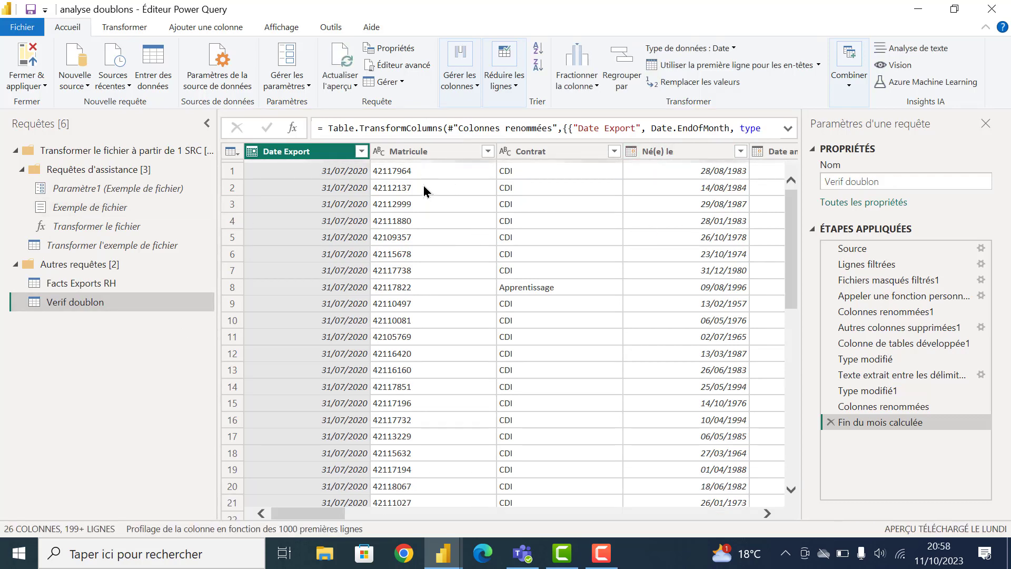
Group the Verif doublon rows by Date Export and Matricule, counting the rows in a new column named Nombre.
click(119, 29)
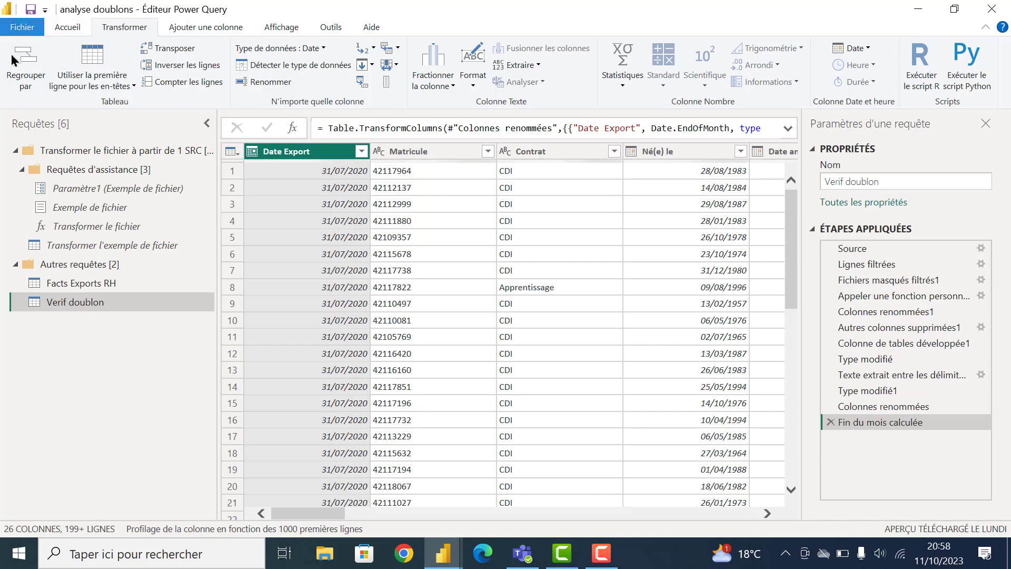
click(13, 74)
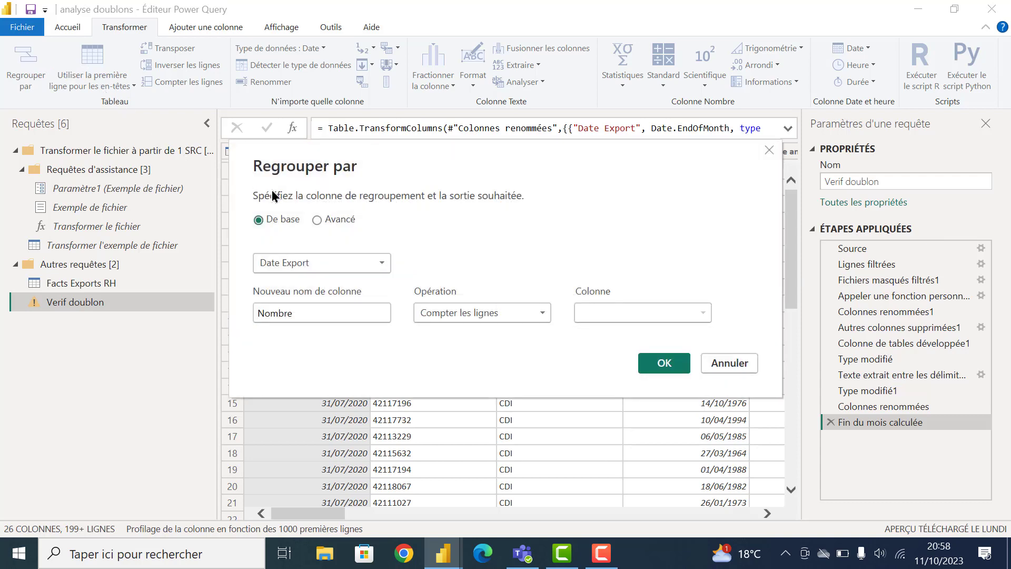
click(317, 220)
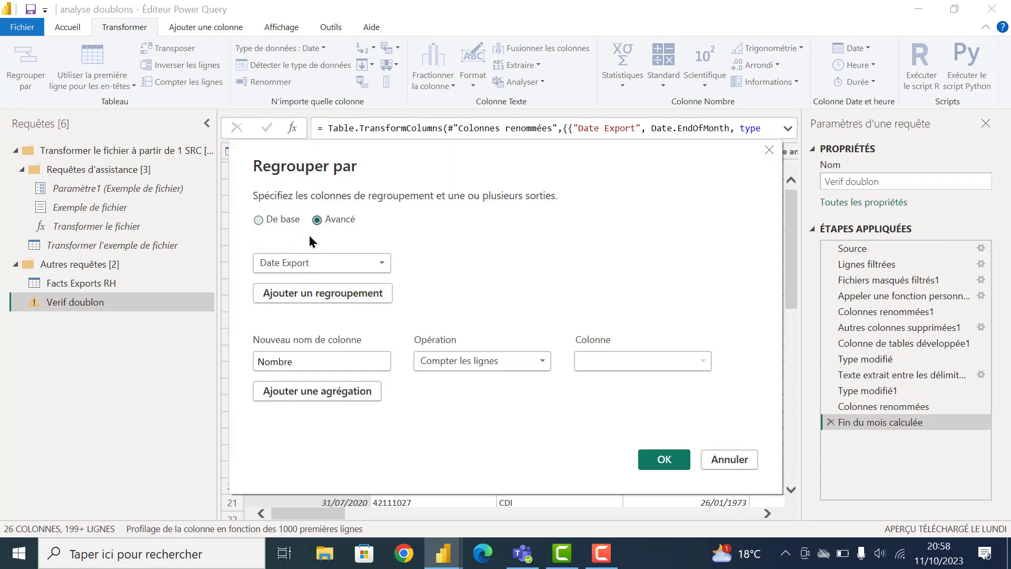
click(293, 290)
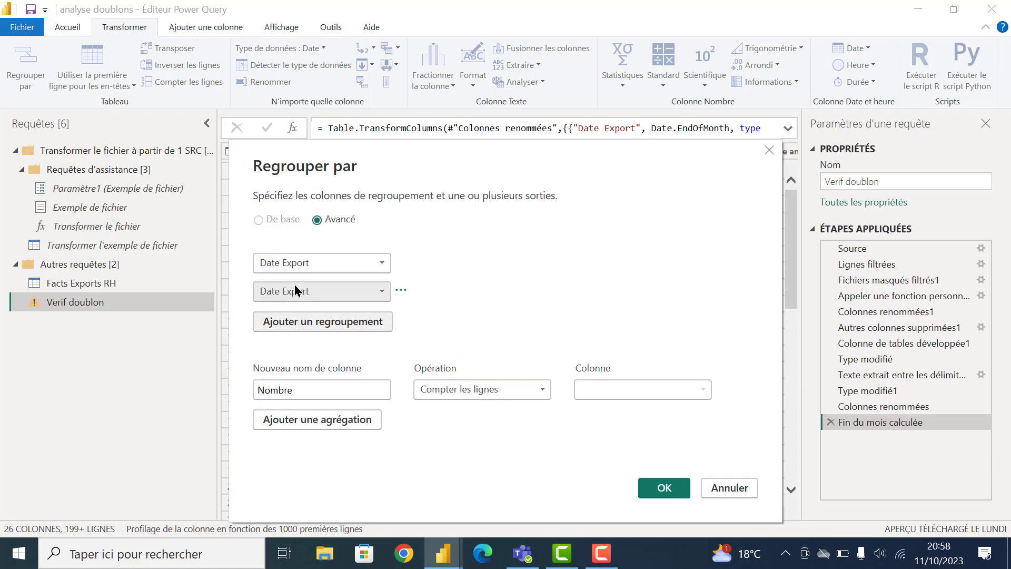
click(312, 293)
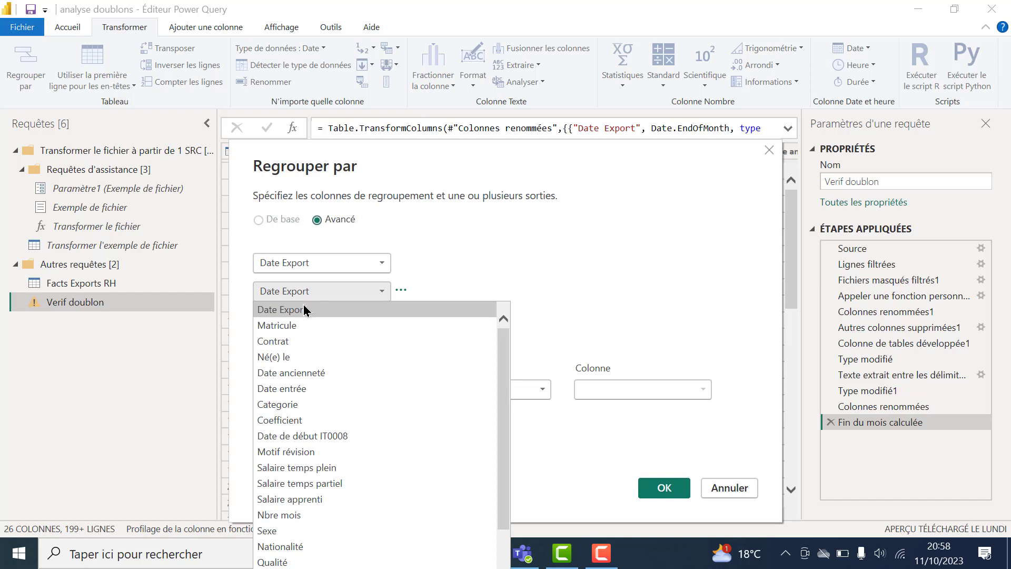
click(293, 325)
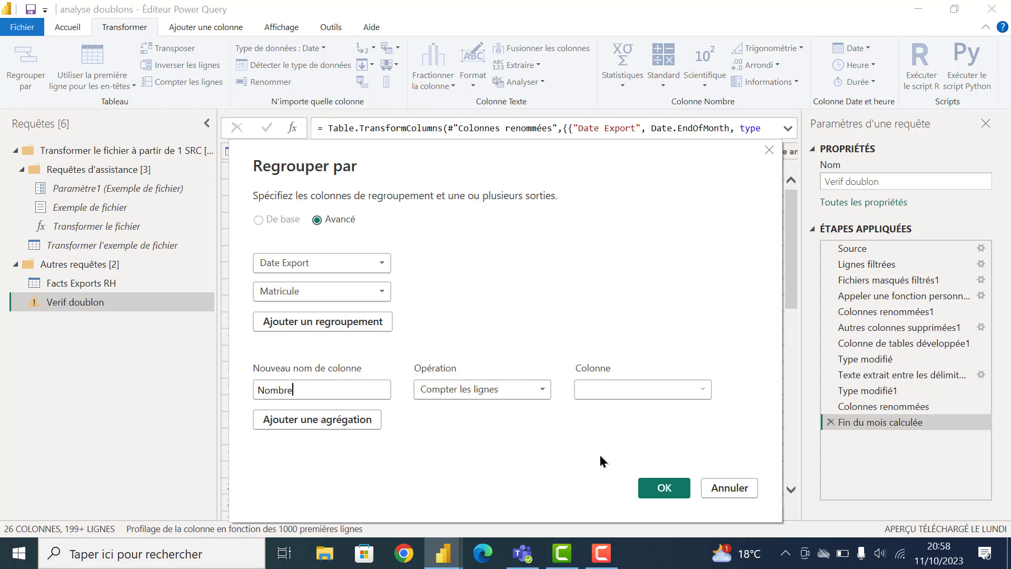
click(653, 489)
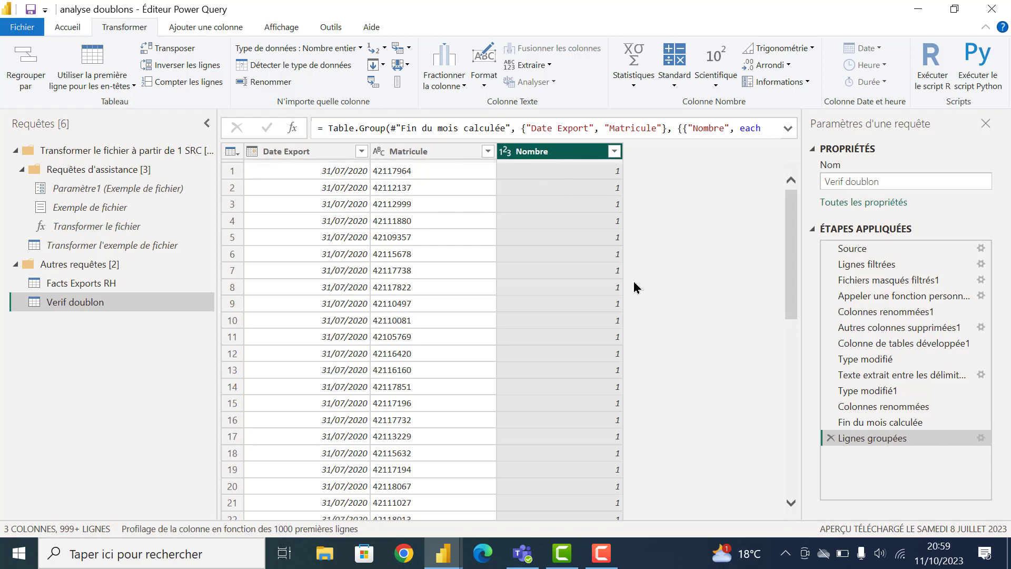
Filter the grouped rows to keep only those where Nombre is greater than 1.
right_click(605, 155)
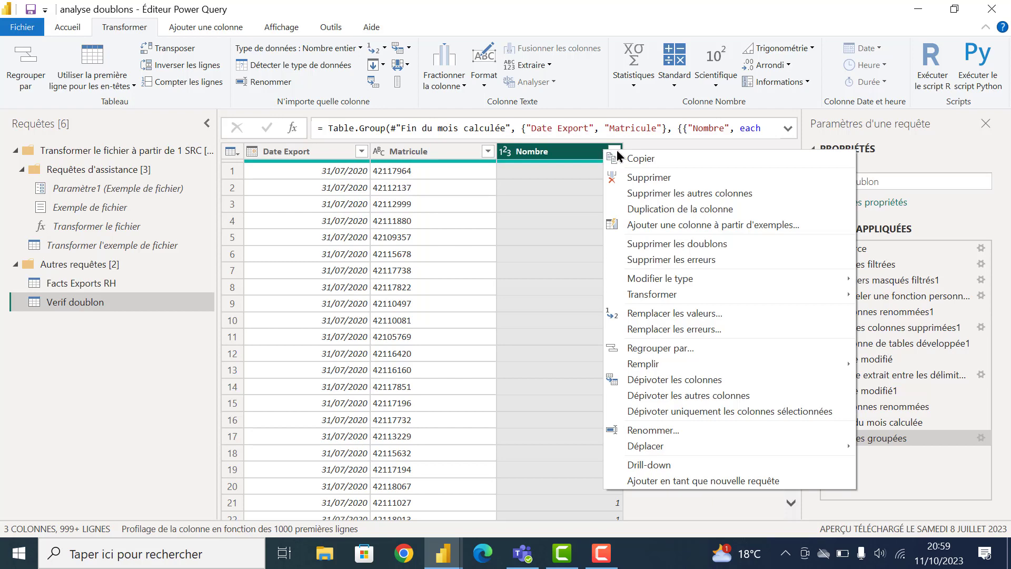
click(634, 154)
click(614, 151)
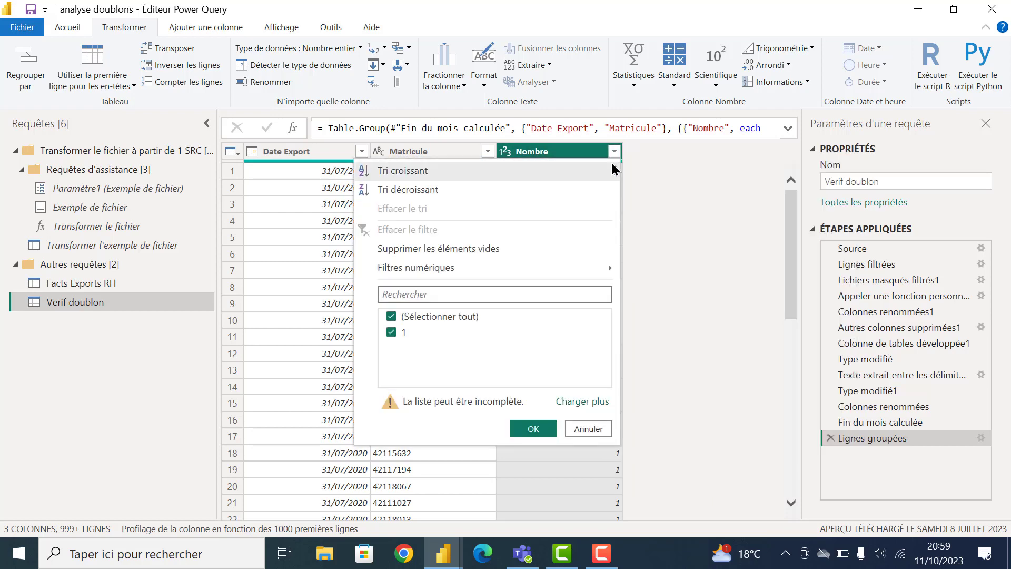
mouse_move(446, 268)
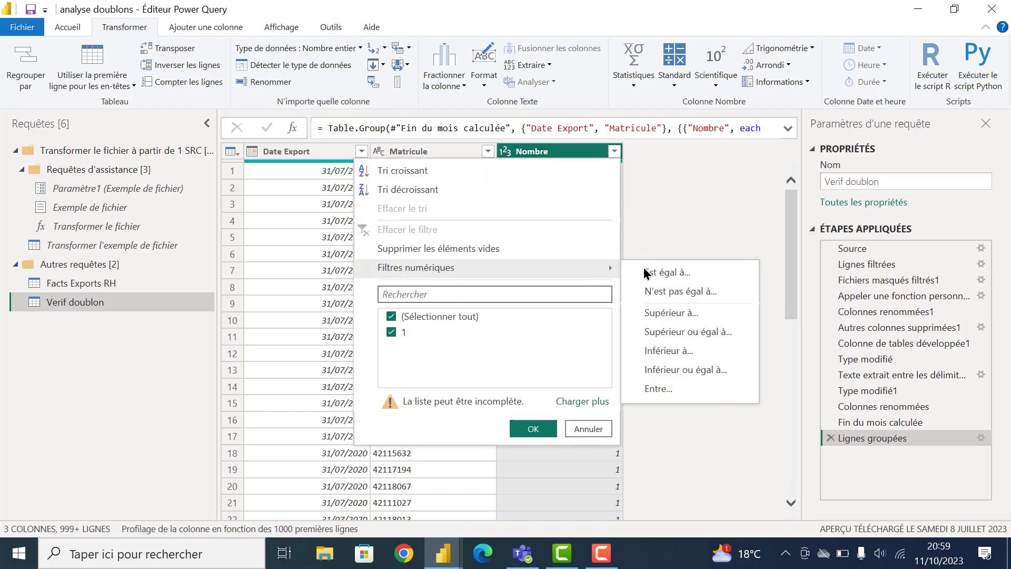
click(693, 316)
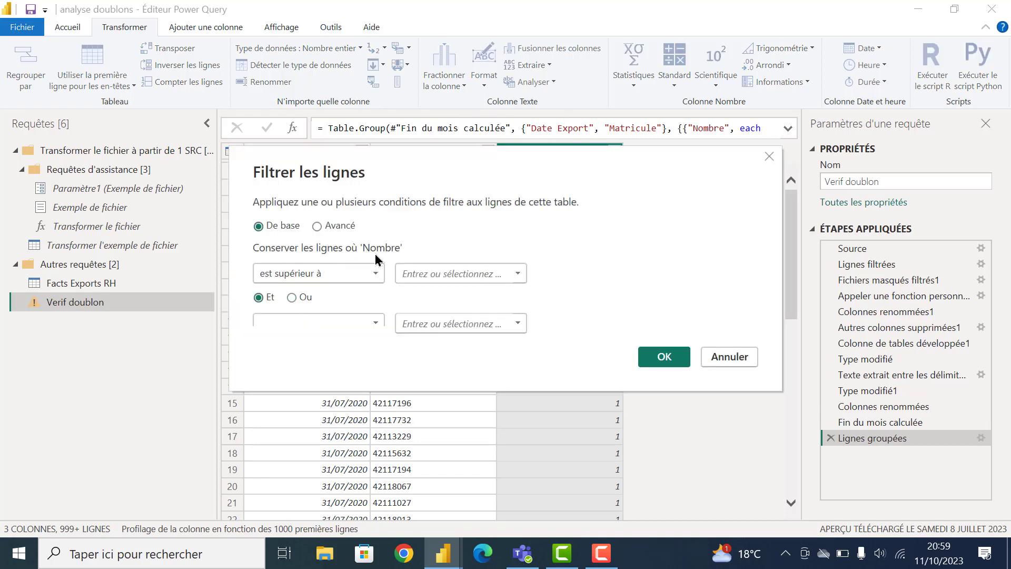
click(433, 270)
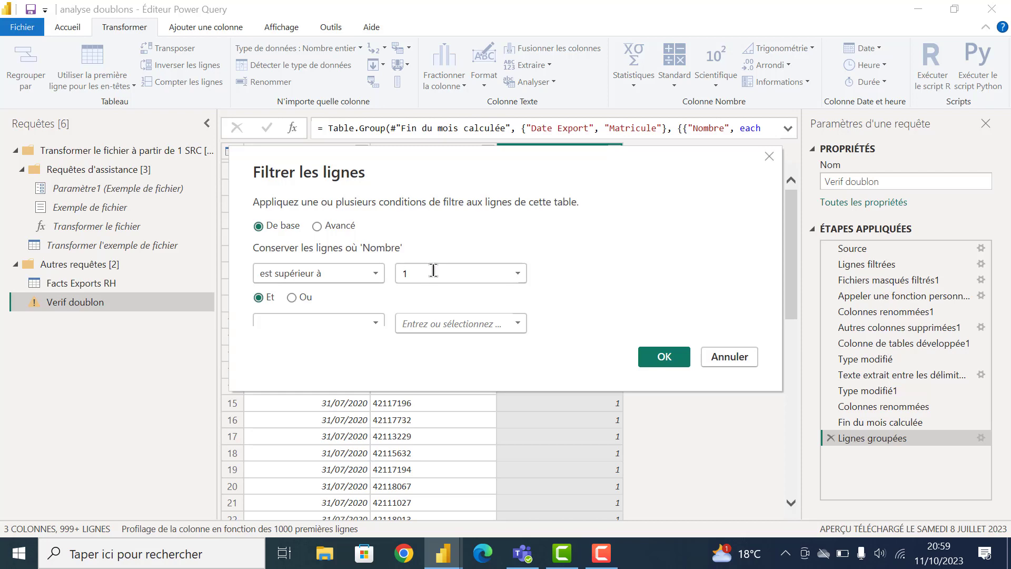
click(654, 356)
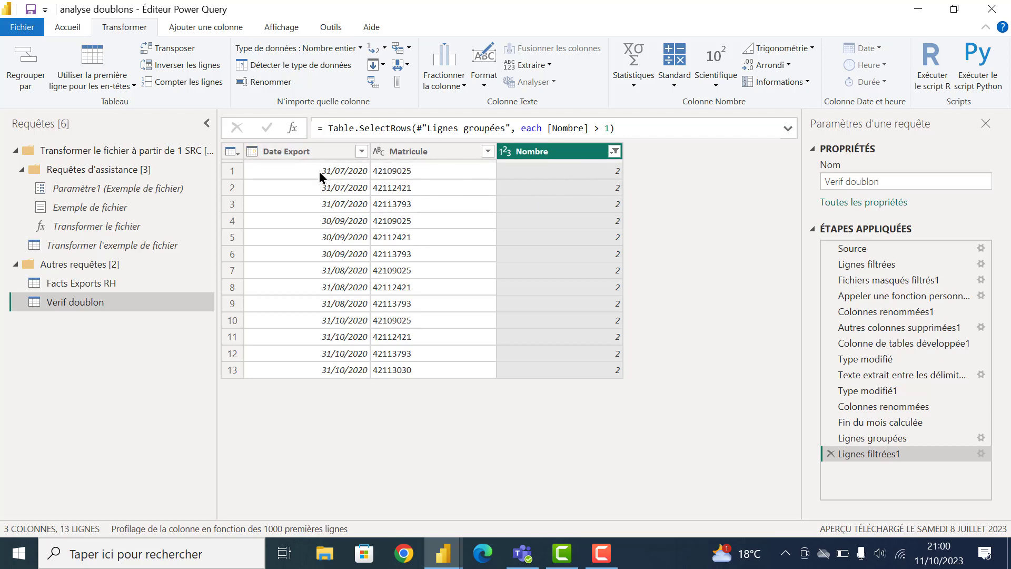
Sort the duplicate rows in ascending order by Matricule and then by Date Export.
click(485, 152)
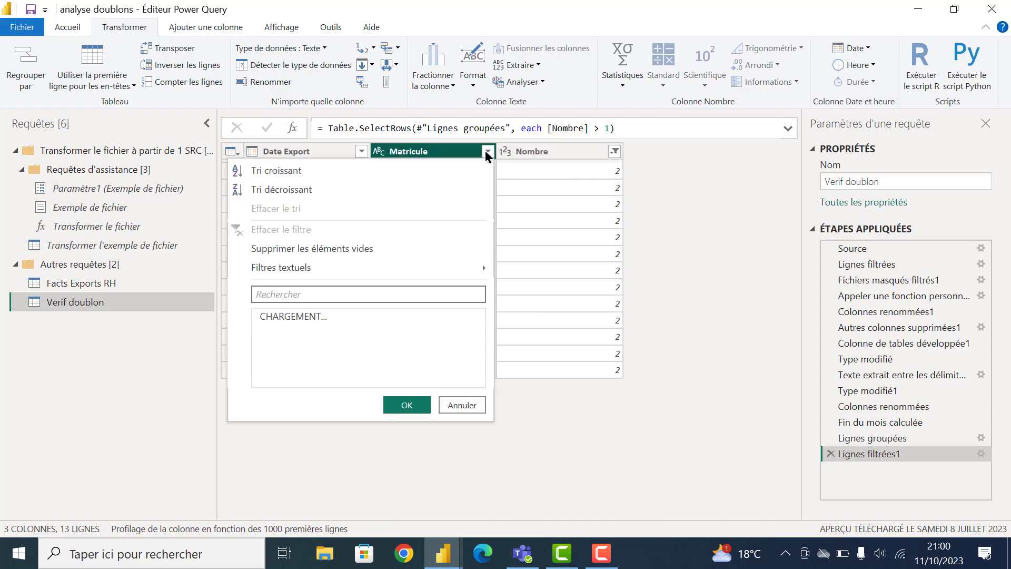
click(409, 169)
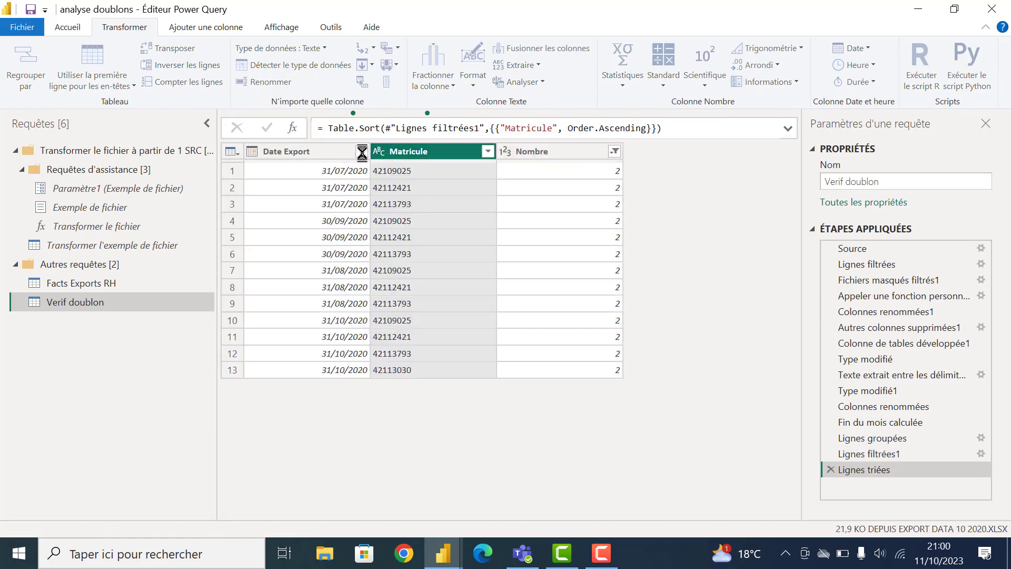
click(362, 152)
click(332, 170)
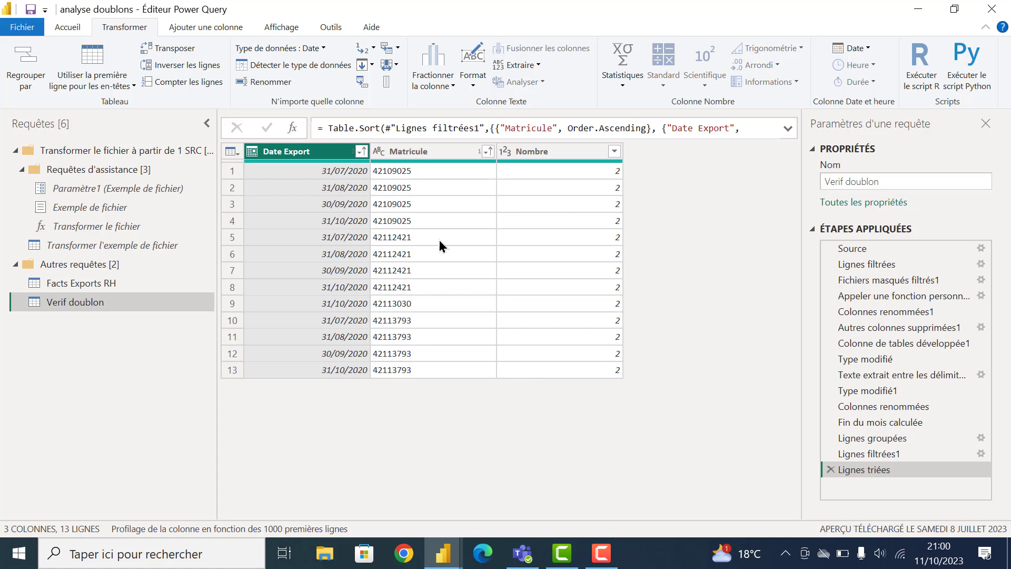
Copy the first row's employee number from Verif doublon and filter Facts Exports RH to rows whose Matricule equals it.
click(398, 172)
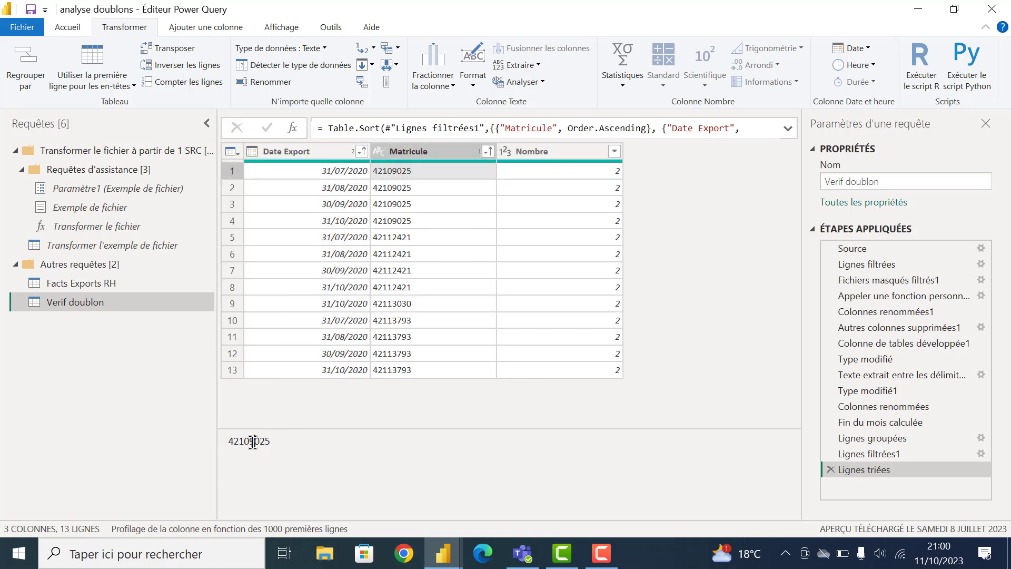
double_click(251, 442)
key(ctrl+c)
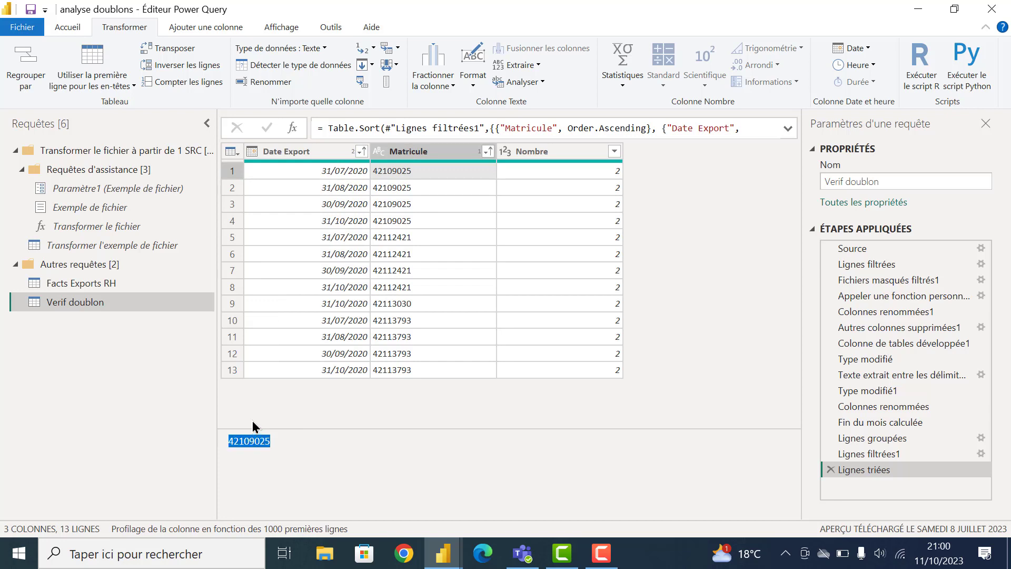
click(125, 285)
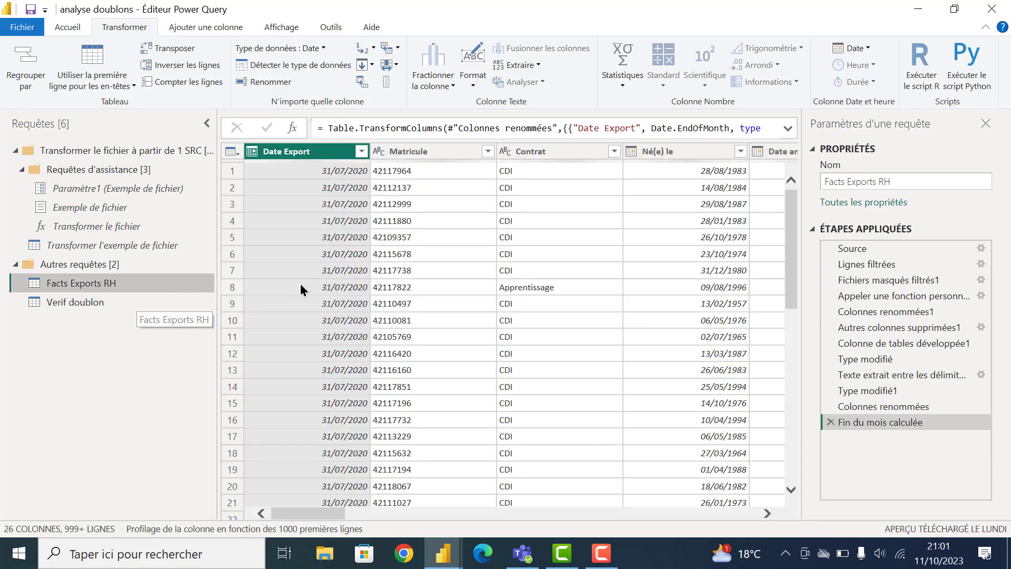
click(488, 151)
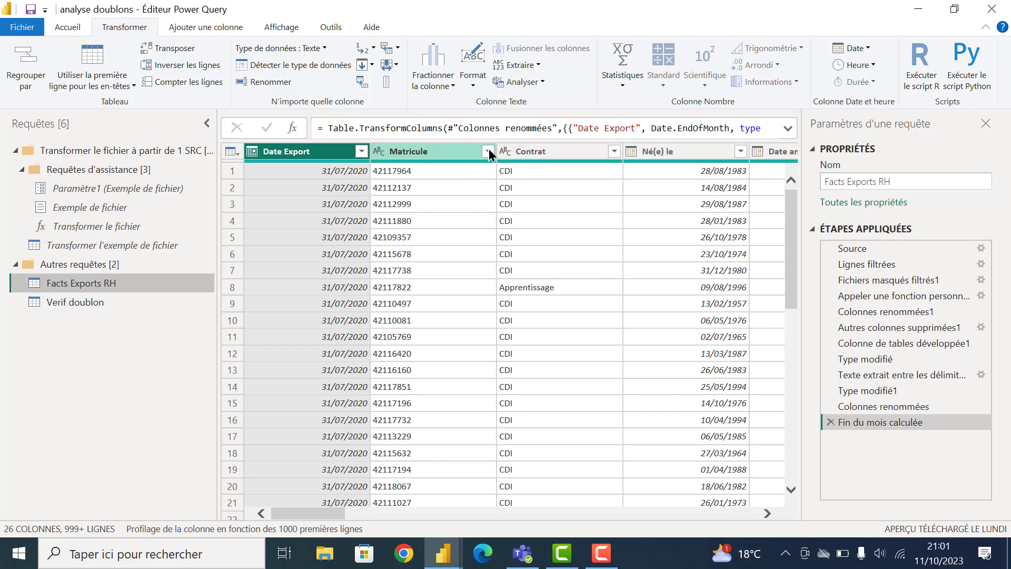
mouse_move(287, 272)
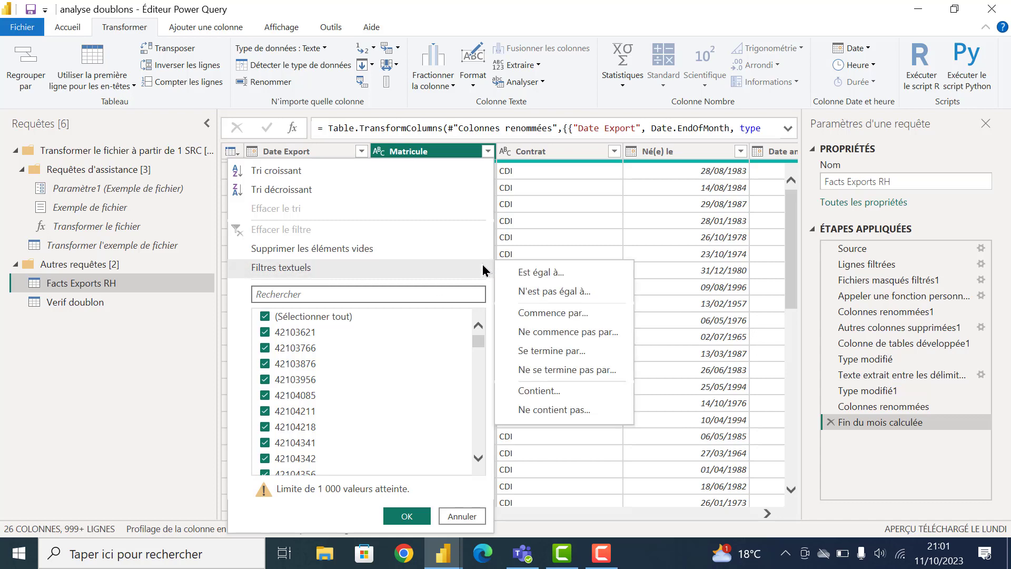
click(549, 273)
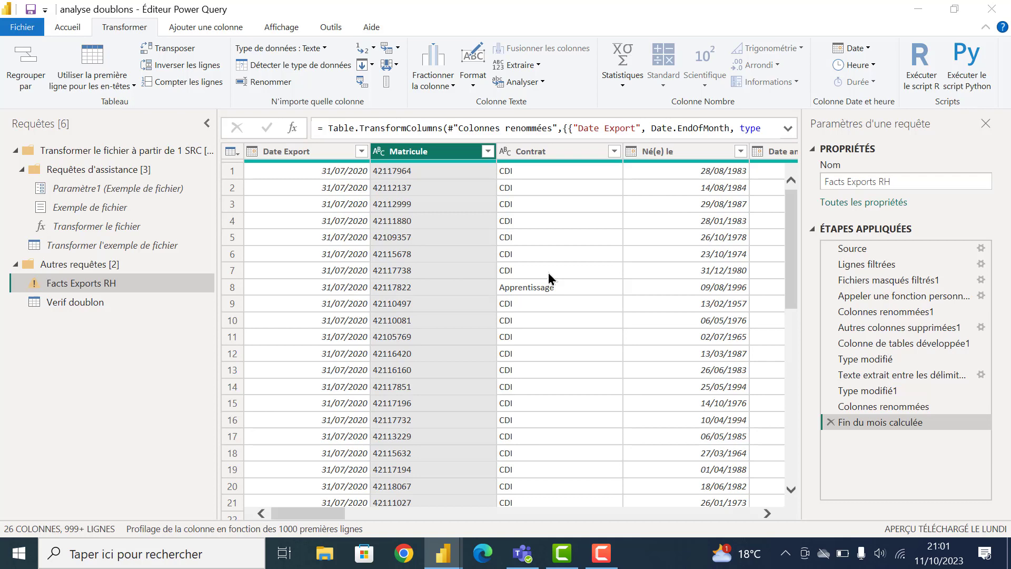
click(451, 275)
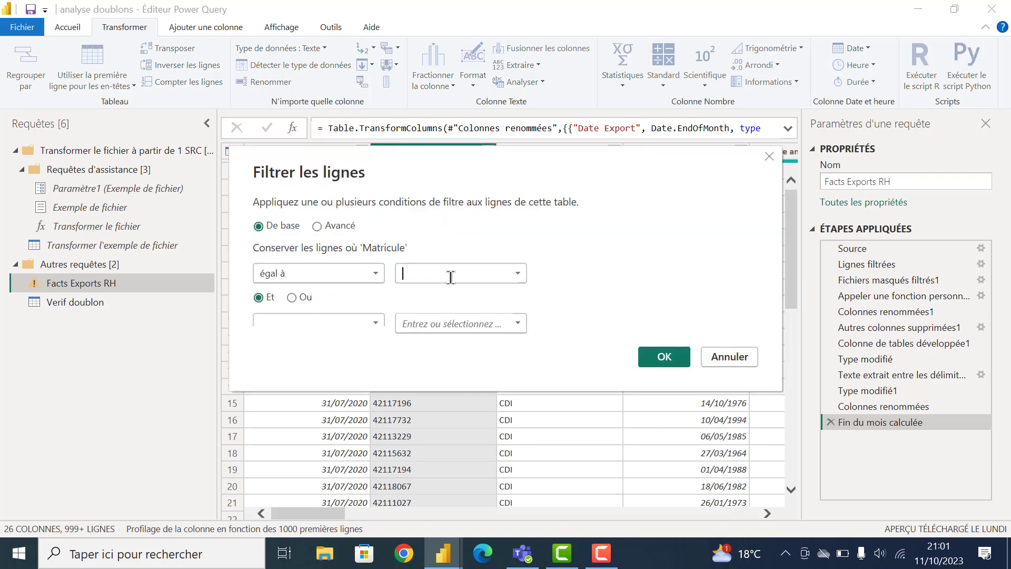
key(ctrl+v)
click(663, 357)
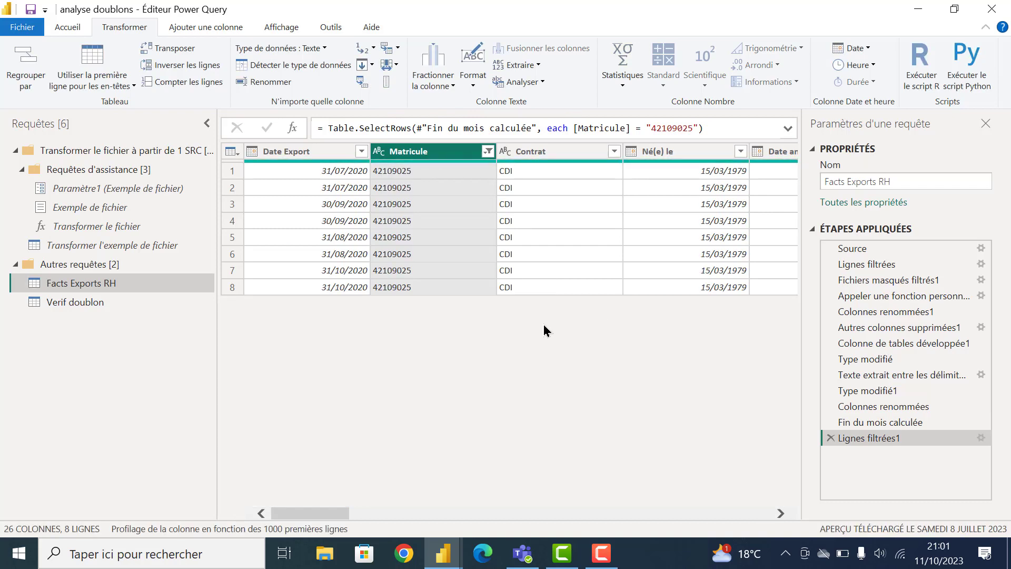
Filter the Date Export column of Facts Exports RH to keep only 31/07/2020.
click(362, 153)
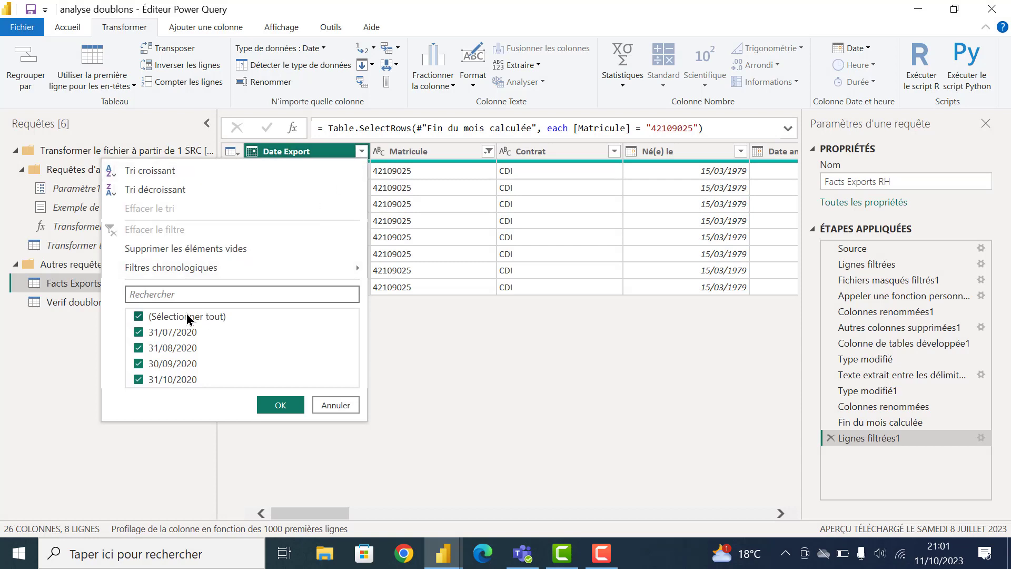
click(186, 316)
click(170, 331)
click(274, 405)
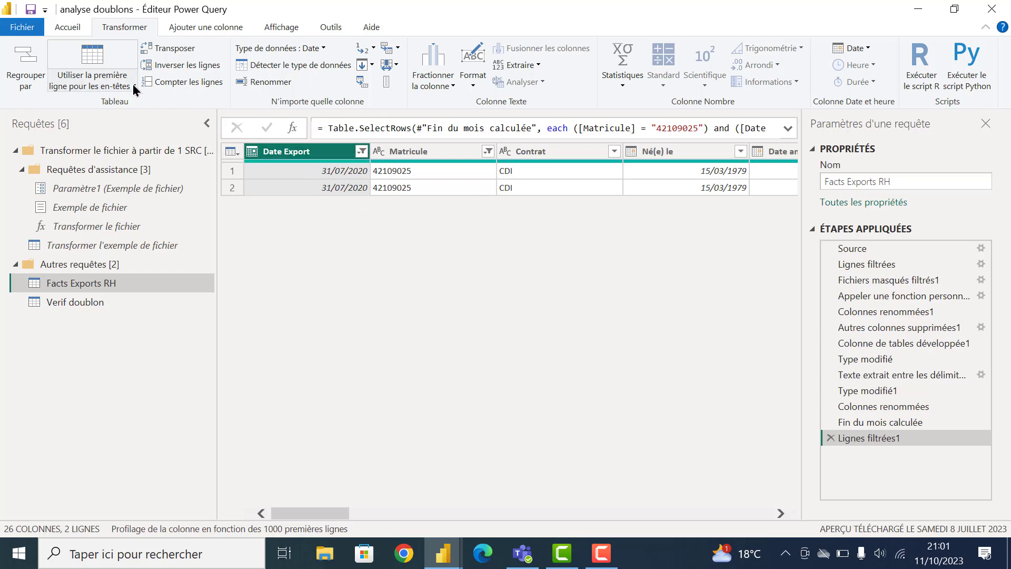
Demote the headers of Facts Exports RH to the first row and transpose the table.
click(134, 86)
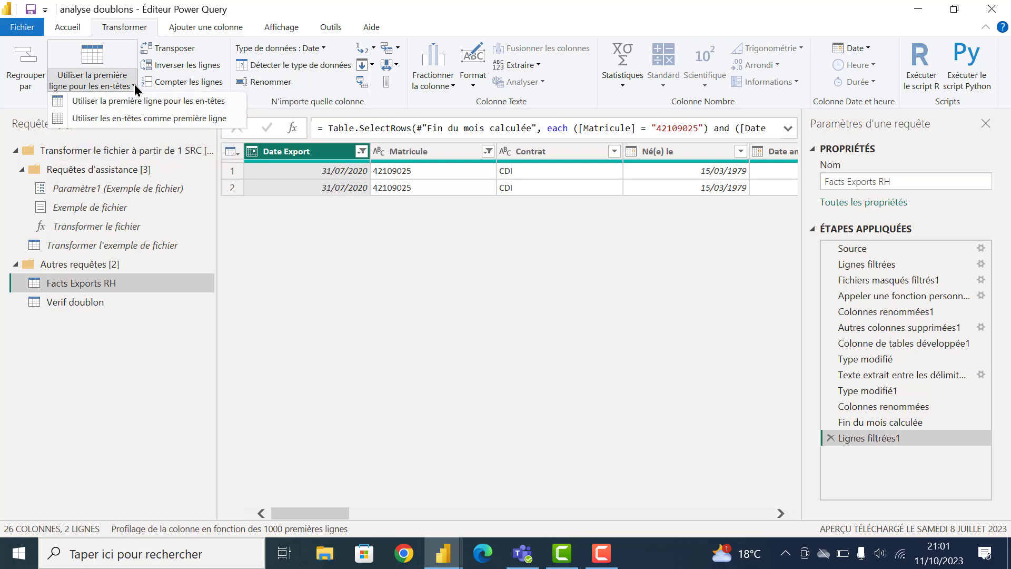
click(126, 119)
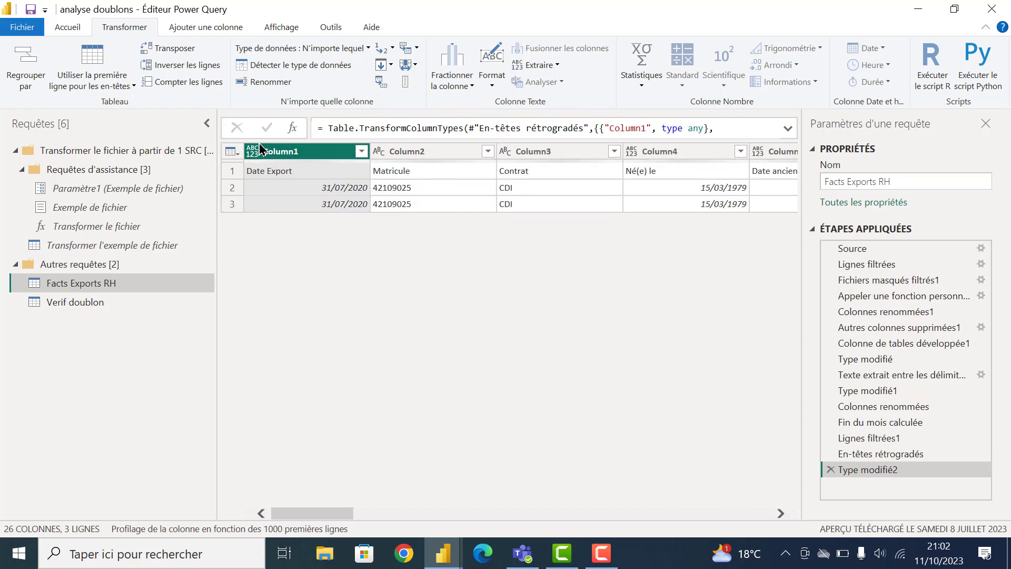
click(186, 49)
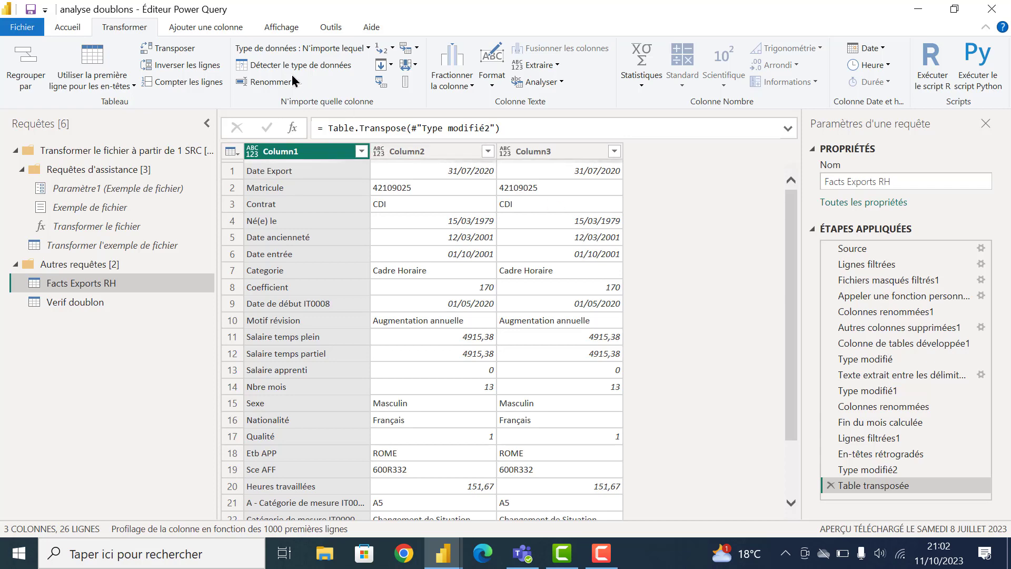
Start a conditional column in Facts Exports RH with the condition that Column2 equals the value of Column3.
click(231, 32)
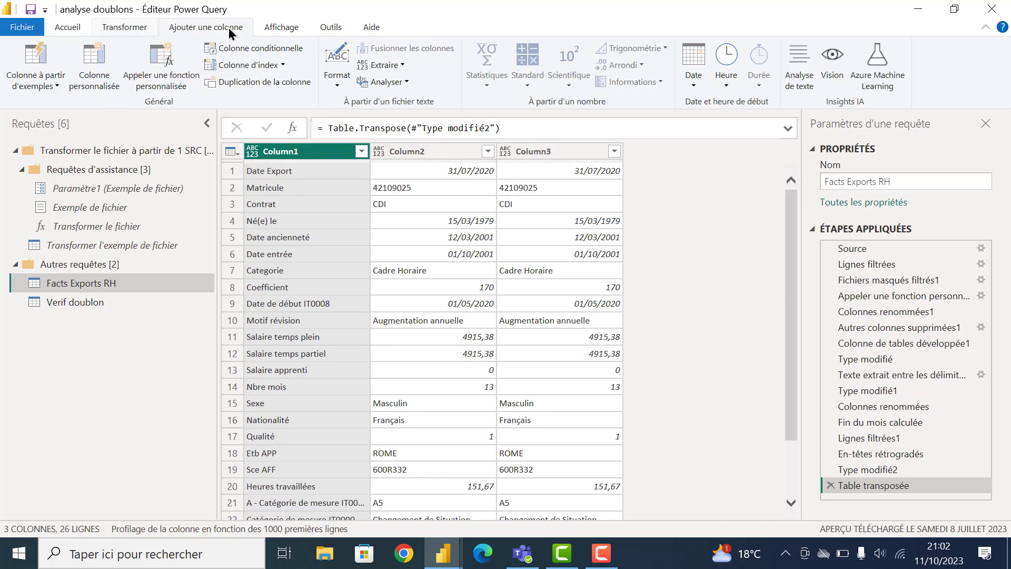
click(252, 48)
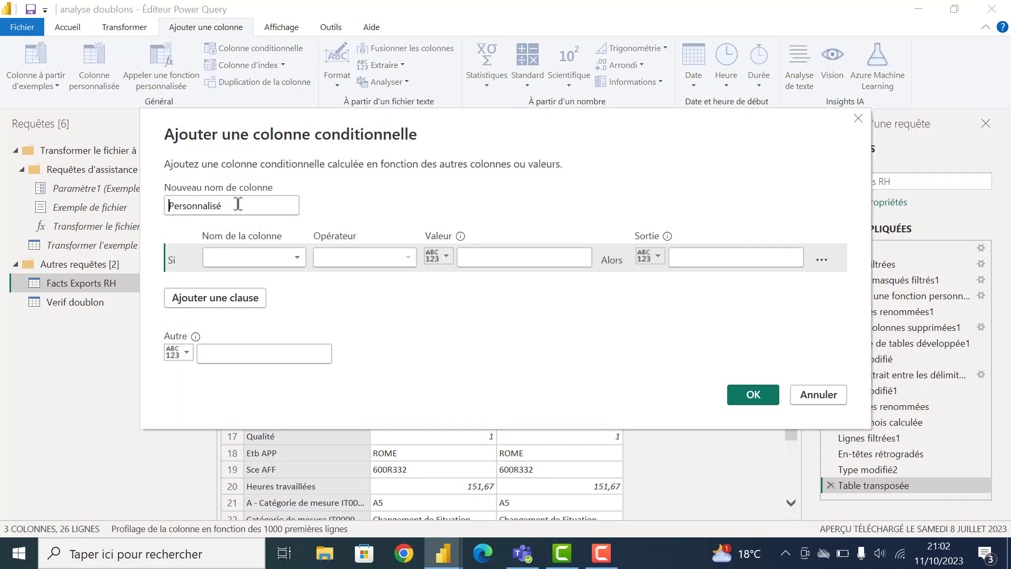
click(298, 261)
click(262, 291)
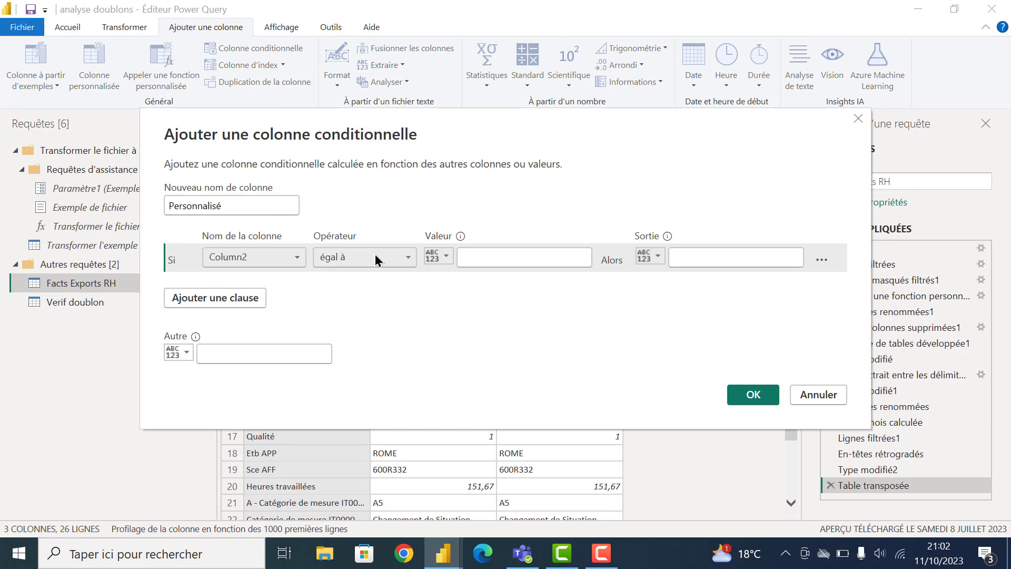
click(446, 260)
click(454, 291)
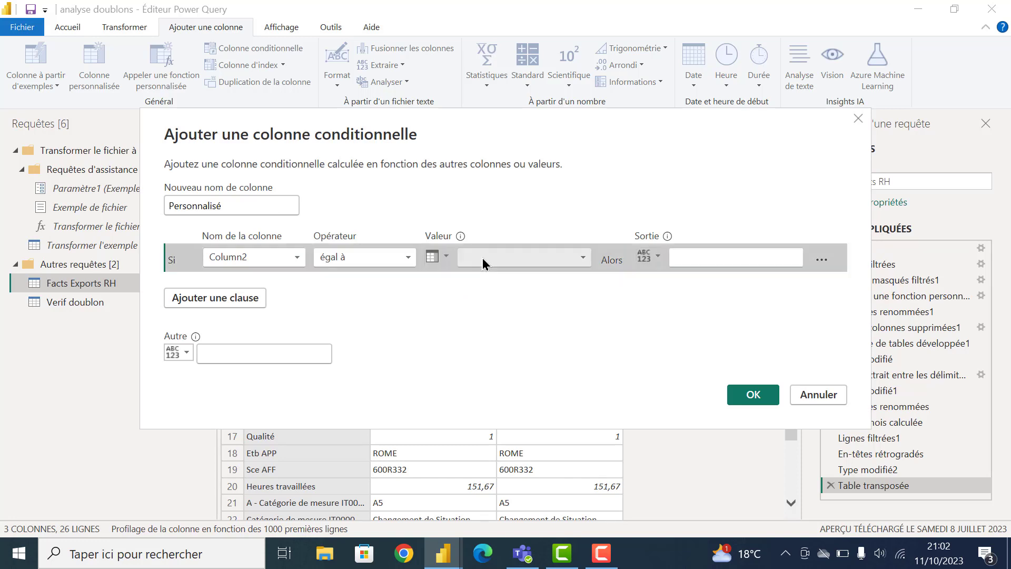
click(481, 260)
click(487, 309)
Set the conditional column's output to "Vrai doublon" and its else value to "A investiguer", create it and review the compared rows.
click(710, 260)
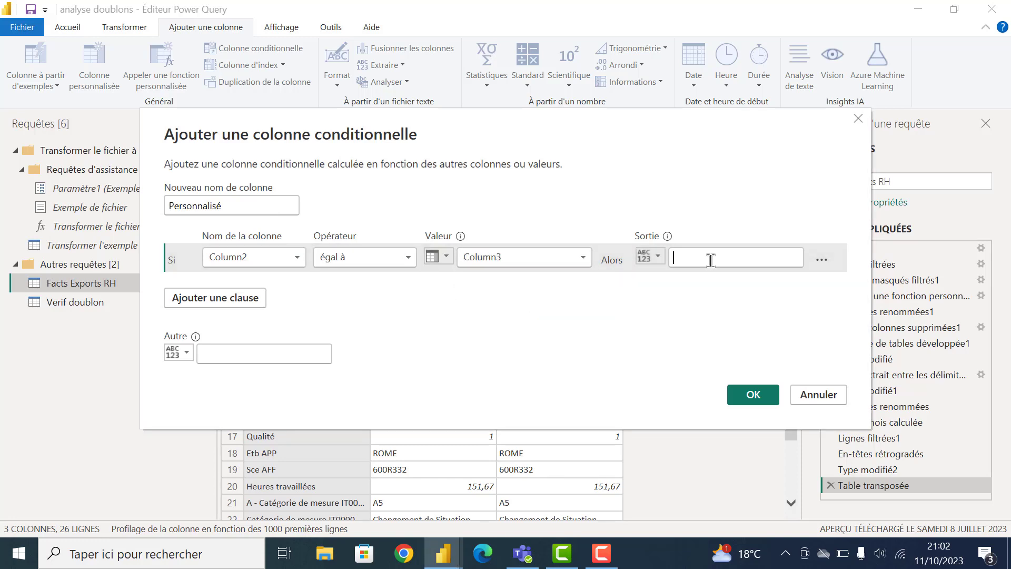
text(V)
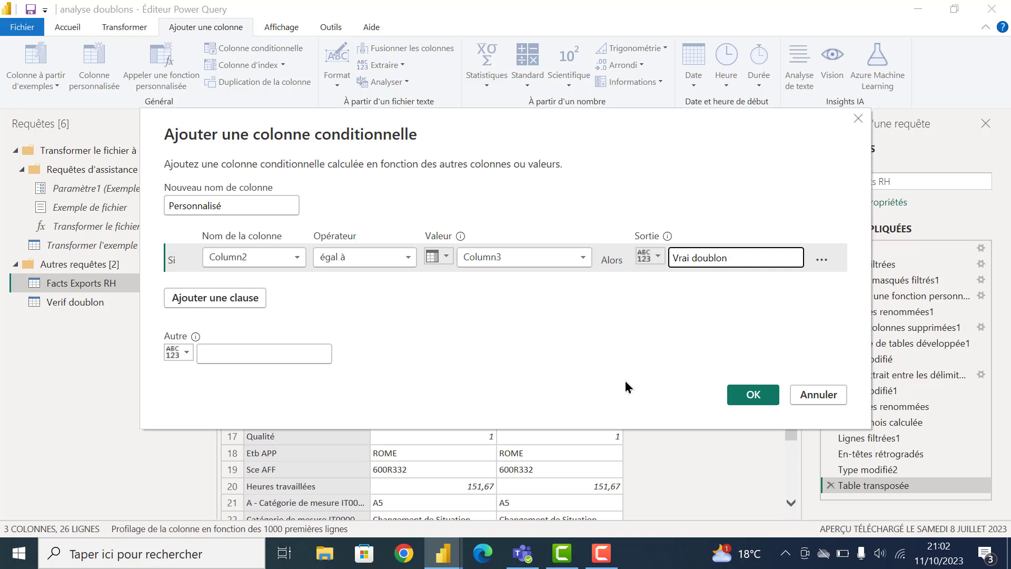
text(rai doublon)
click(259, 353)
text(A investiguer)
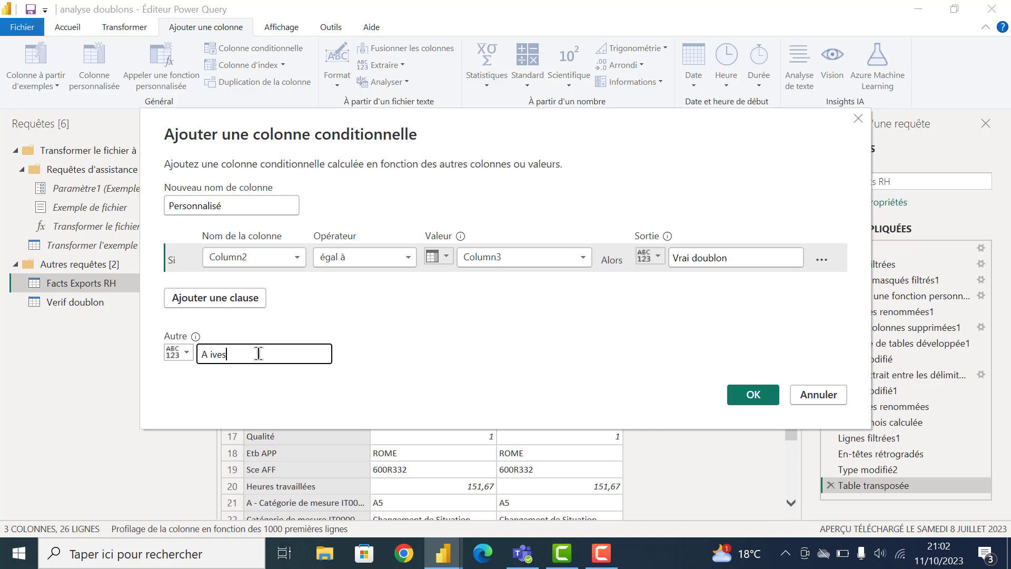
click(211, 355)
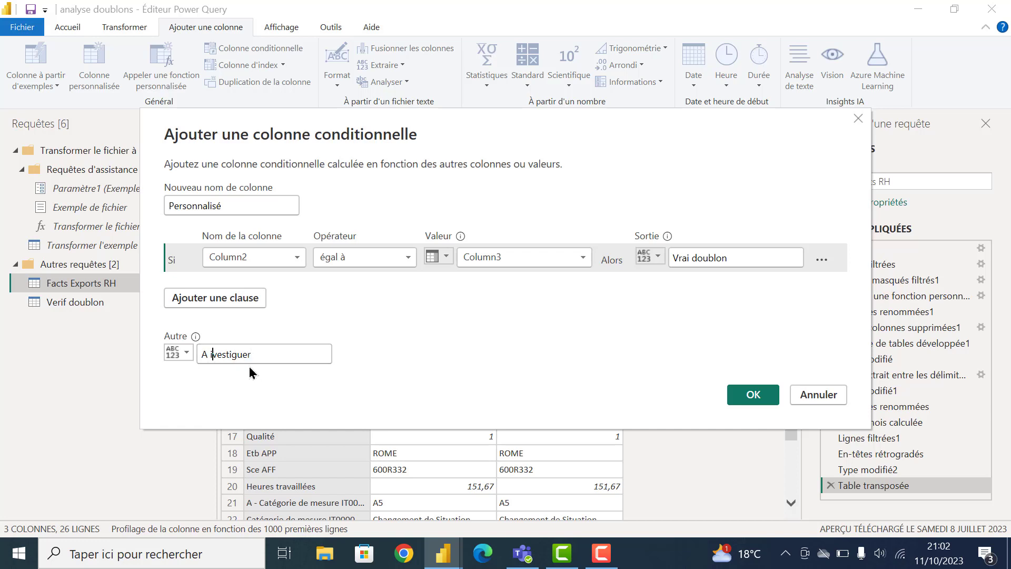
text(n)
click(736, 396)
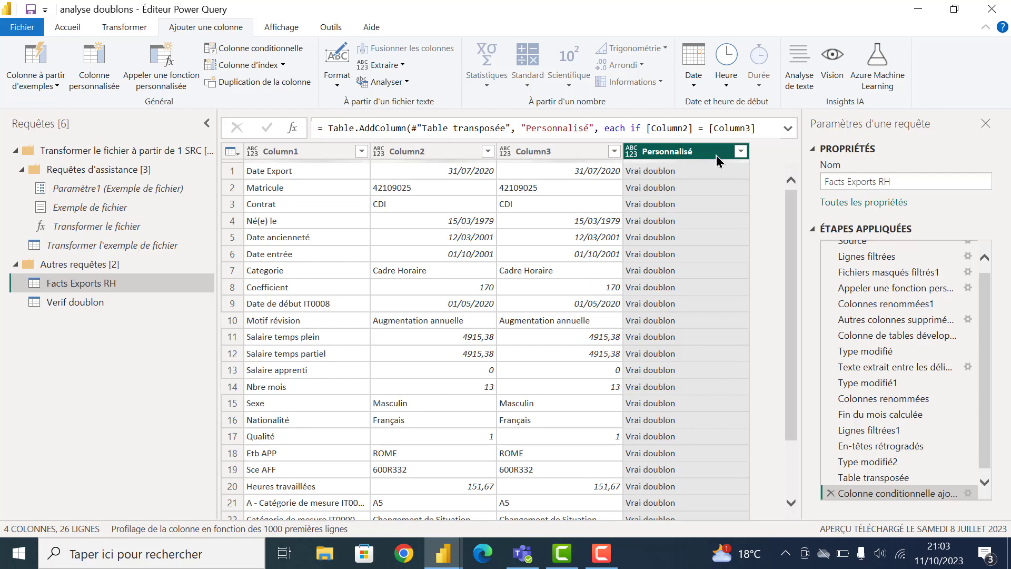
scroll(671, 266, down, 3)
scroll(673, 292, up, 2)
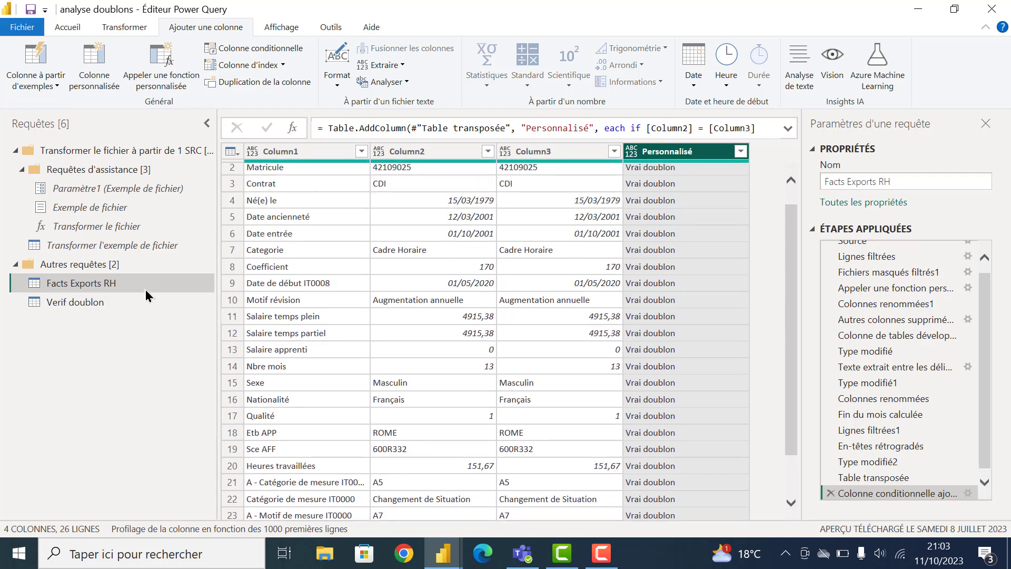
Copy the employee number in row 5 of the Verif doublon query.
click(93, 307)
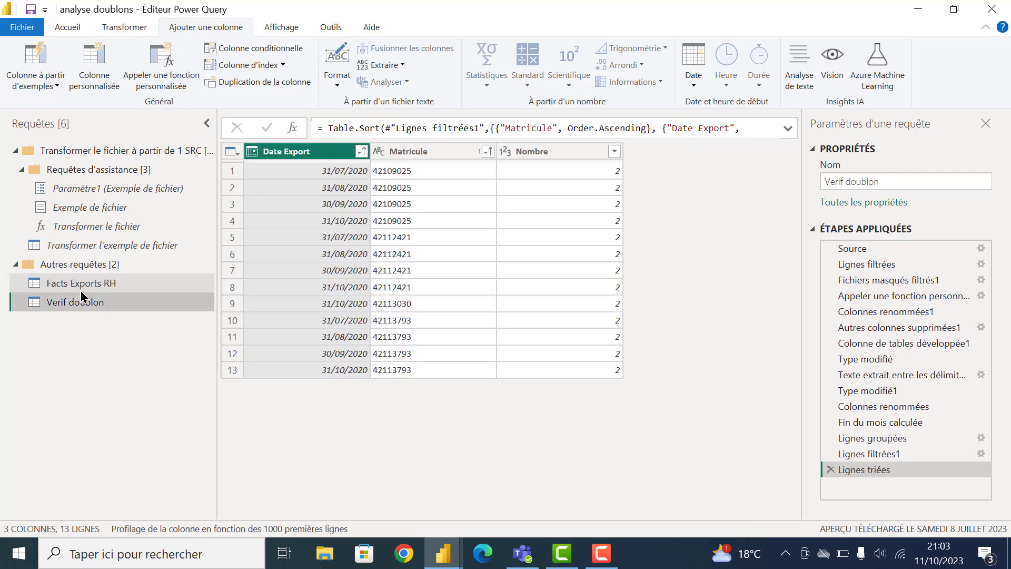
click(405, 239)
double_click(264, 443)
key(ctrl+c)
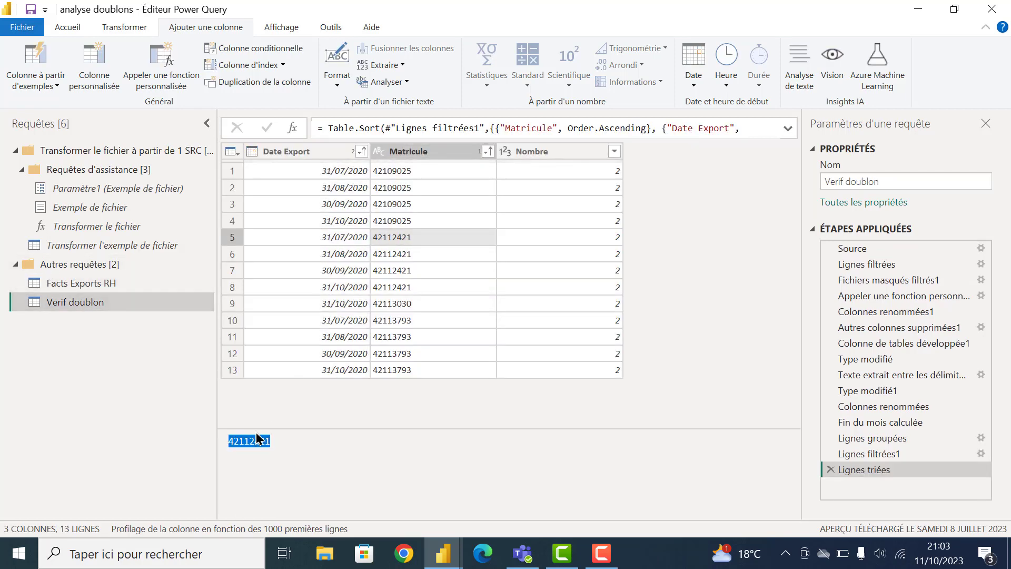
Replace the Matricule value in the Lignes filtrées1 step of Facts Exports RH with the copied number and display the conditional column step.
click(67, 285)
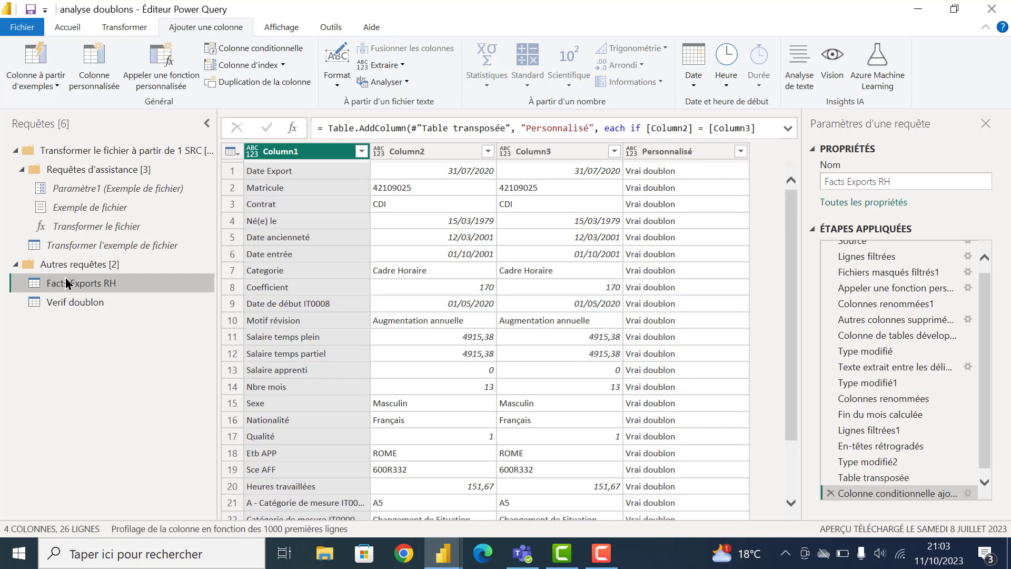
click(900, 436)
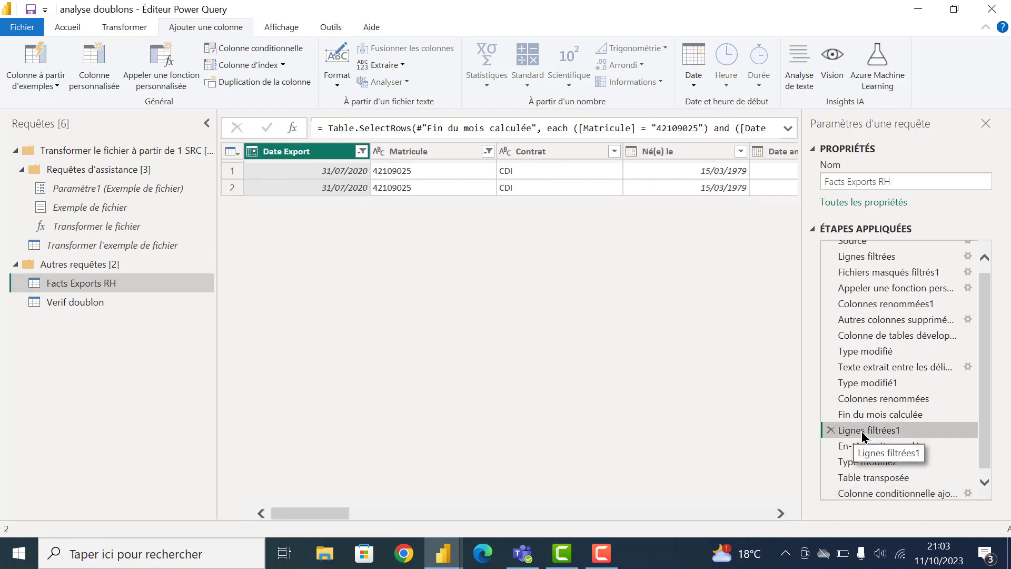
double_click(674, 128)
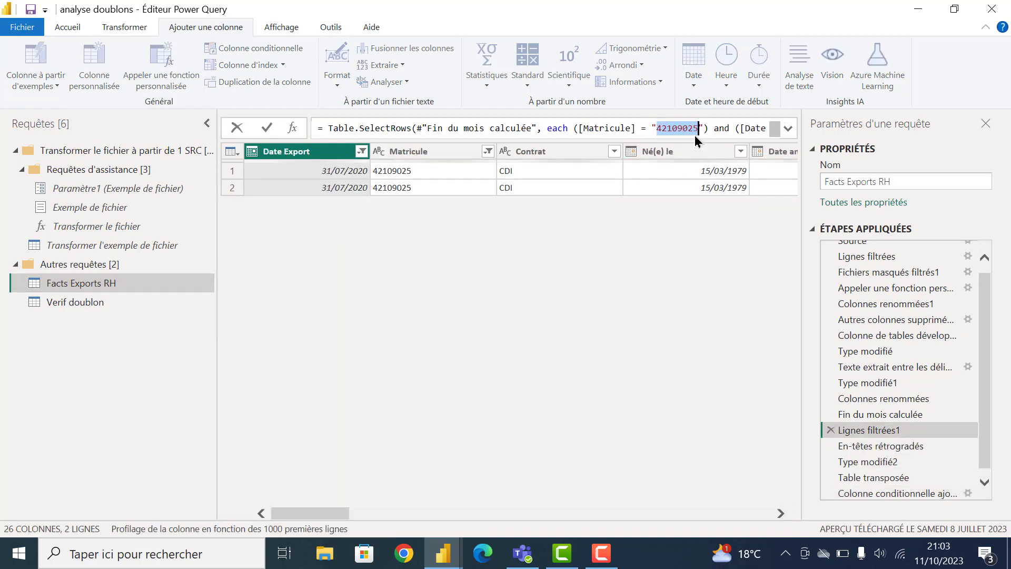
key(ctrl+v)
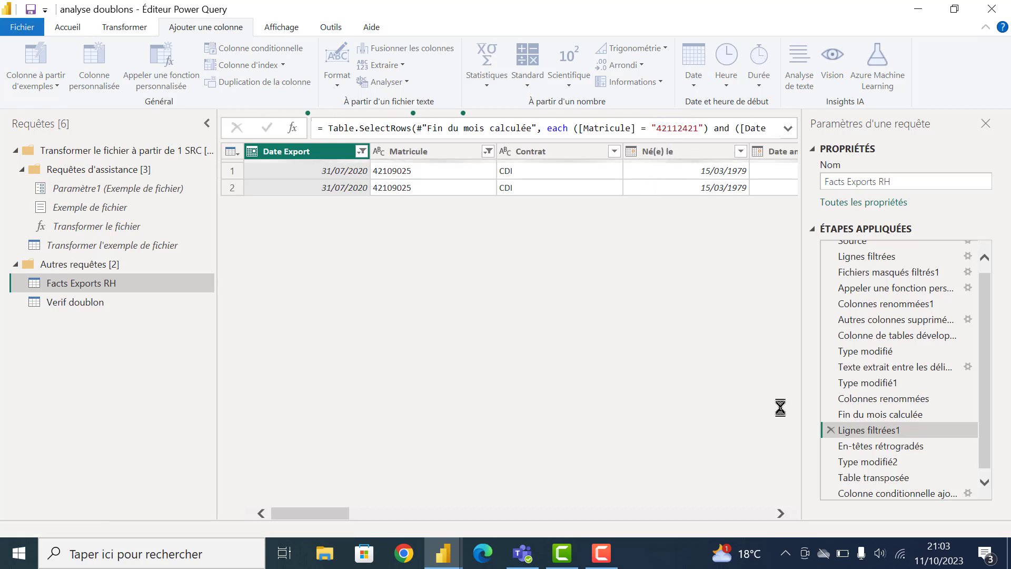
click(897, 493)
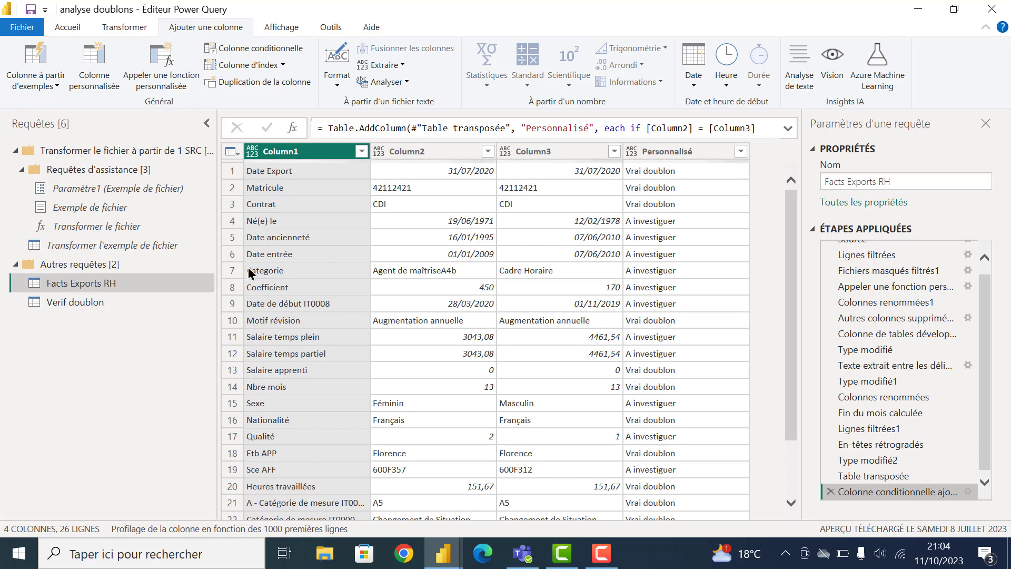
Copy row 9's employee number from Verif doublon and use it as the Matricule value in the Lignes filtrées1 step of Facts Exports RH.
click(68, 308)
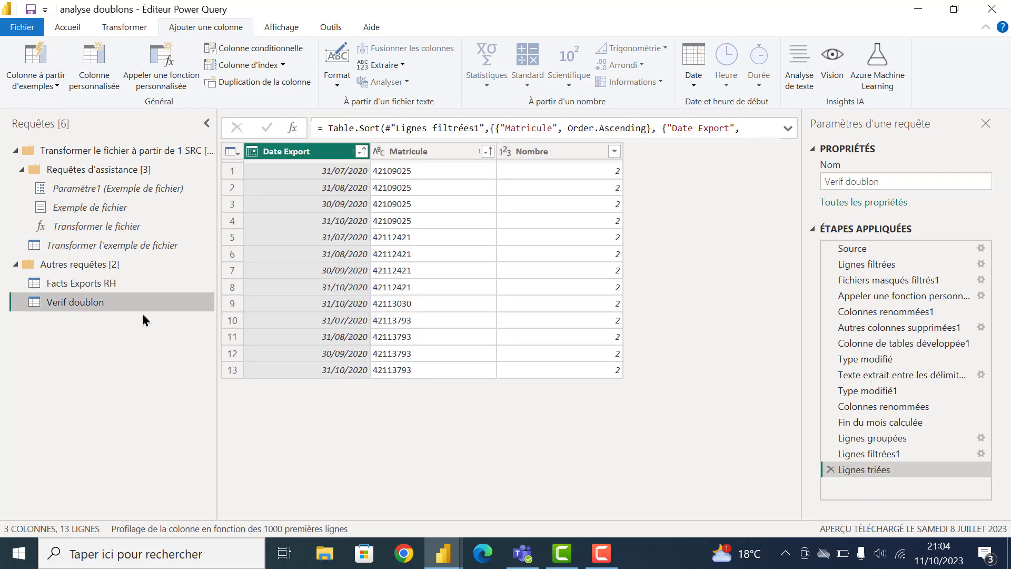
click(409, 304)
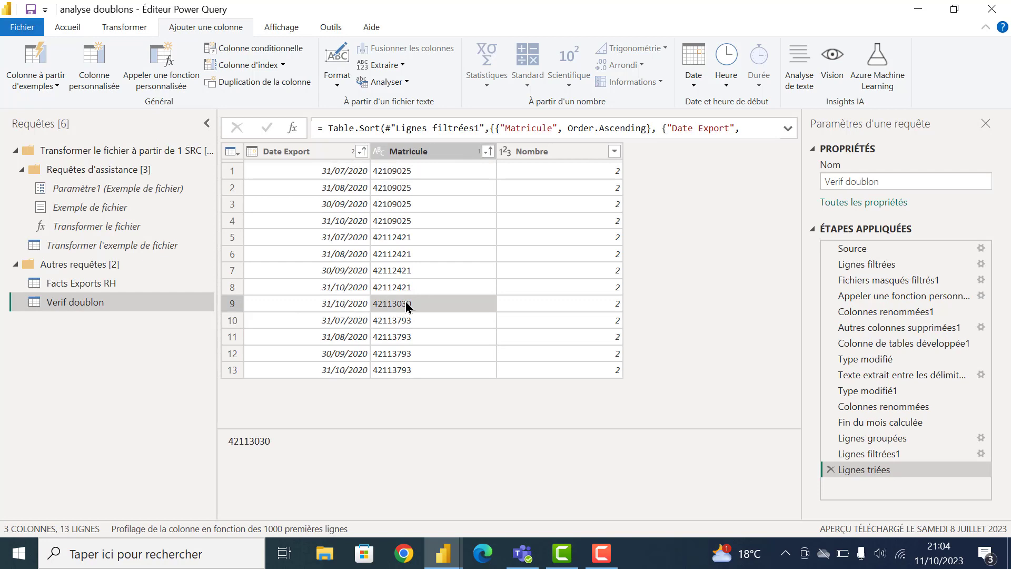
double_click(243, 441)
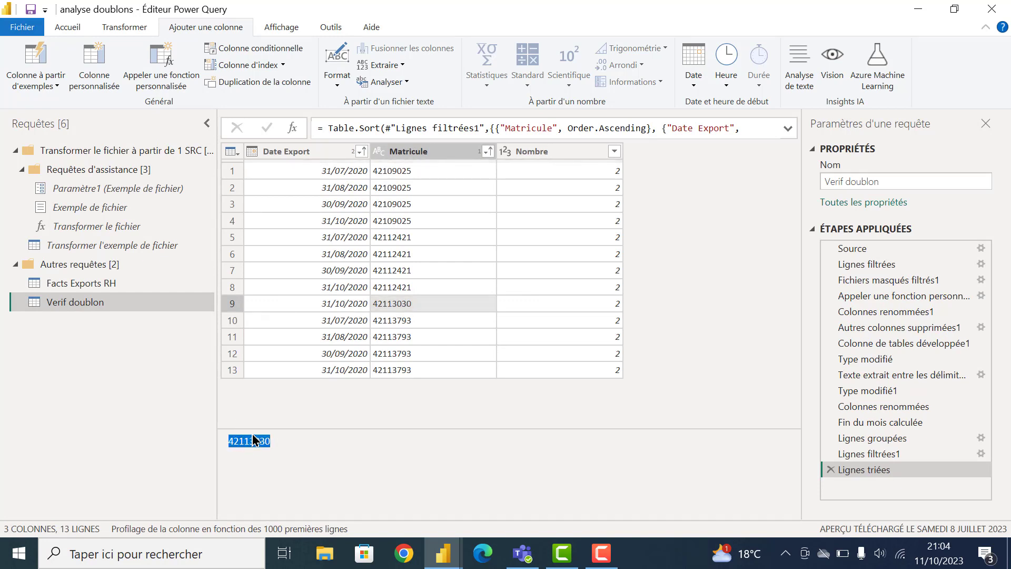
ctrl+click(109, 286)
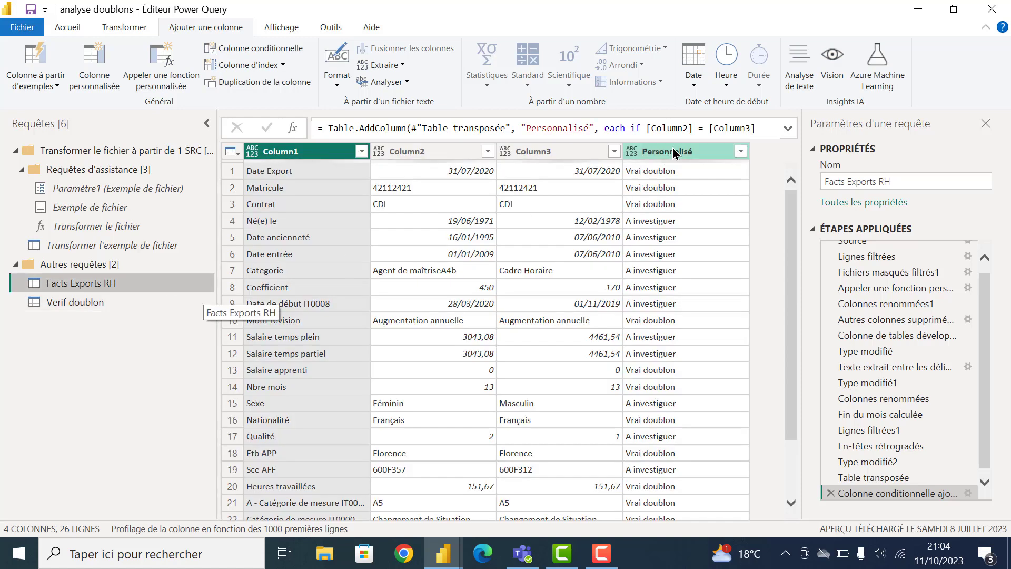
click(869, 429)
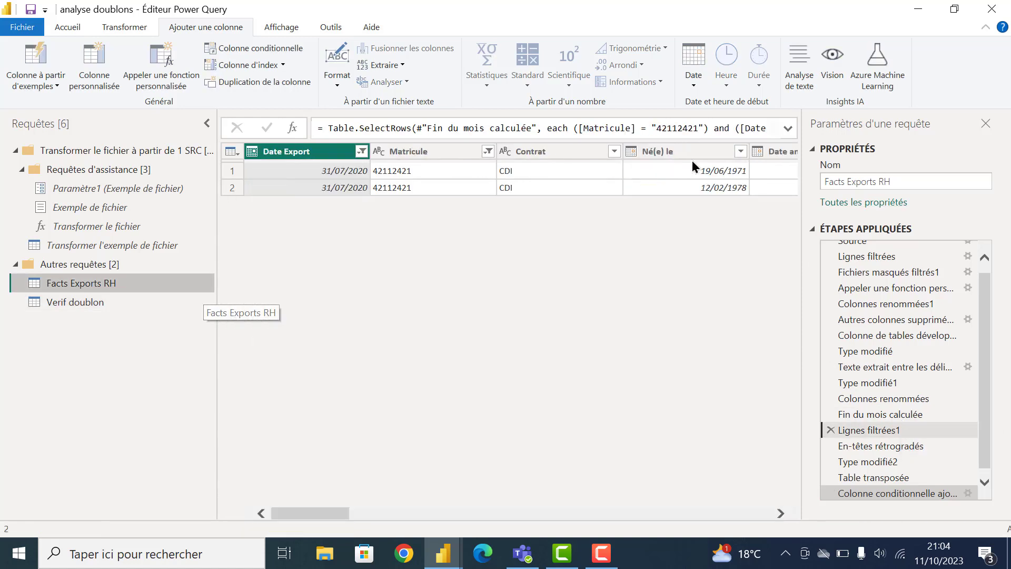
double_click(679, 128)
text(42113030)
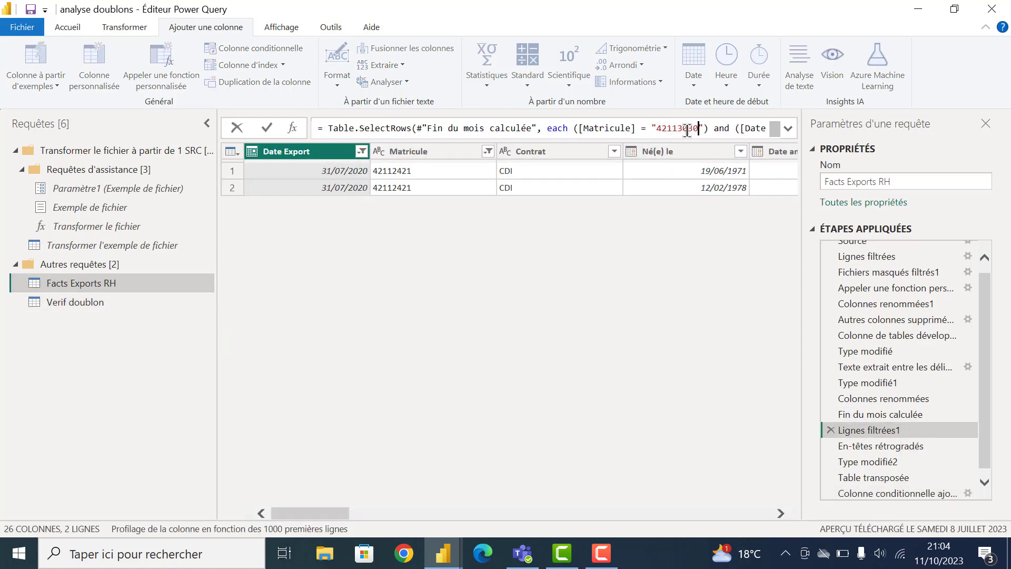
key(Return)
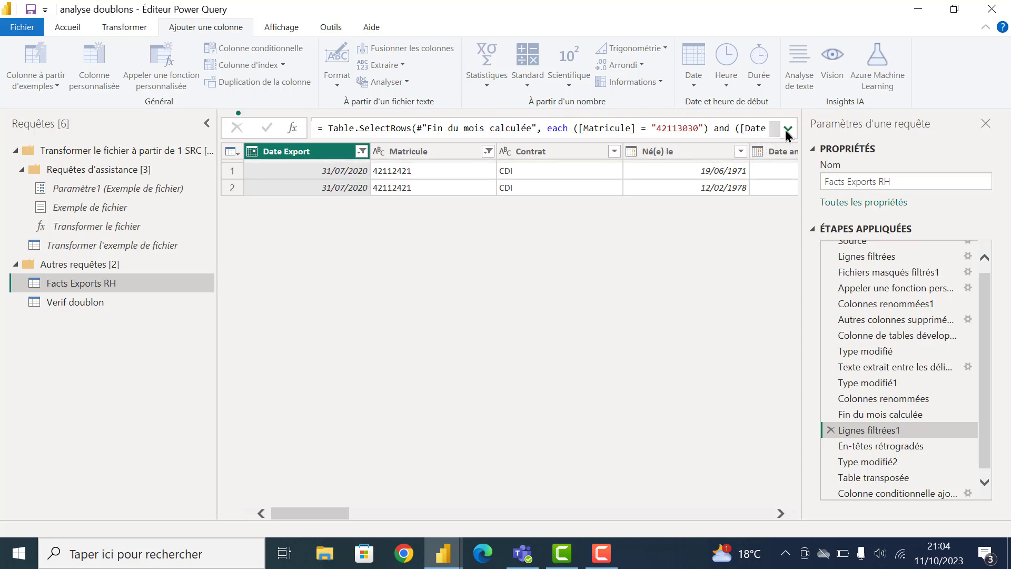
Change the Date Export condition in the Lignes filtrées1 formula to 31/10/2020 and display the conditional column step.
click(788, 128)
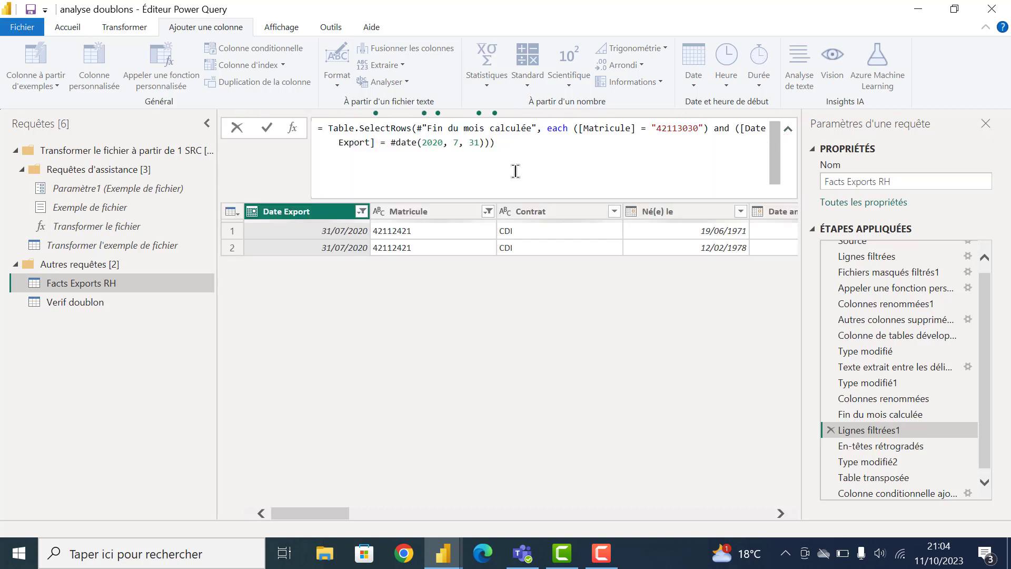
click(458, 143)
key(BackSpace)
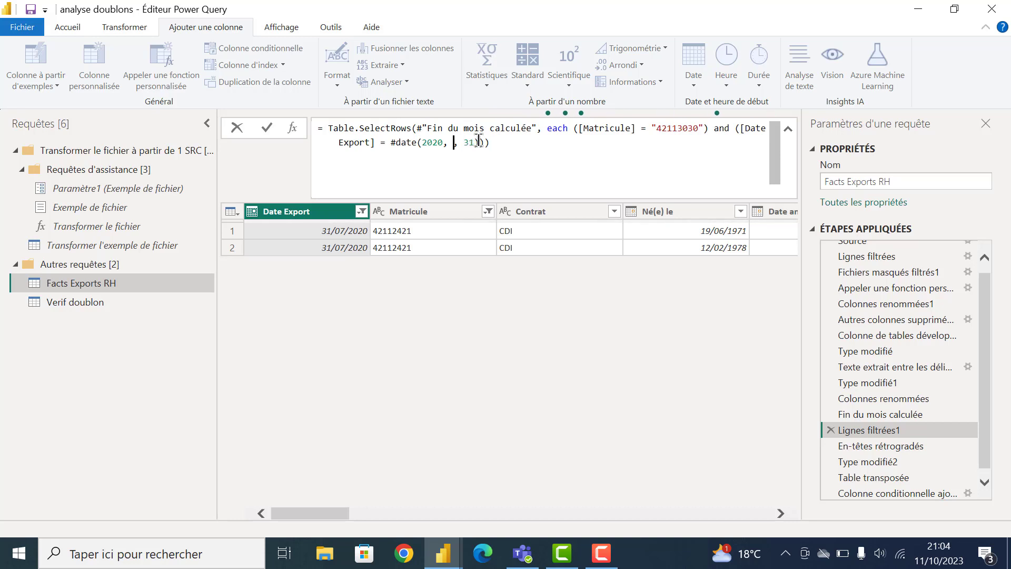
text(10)
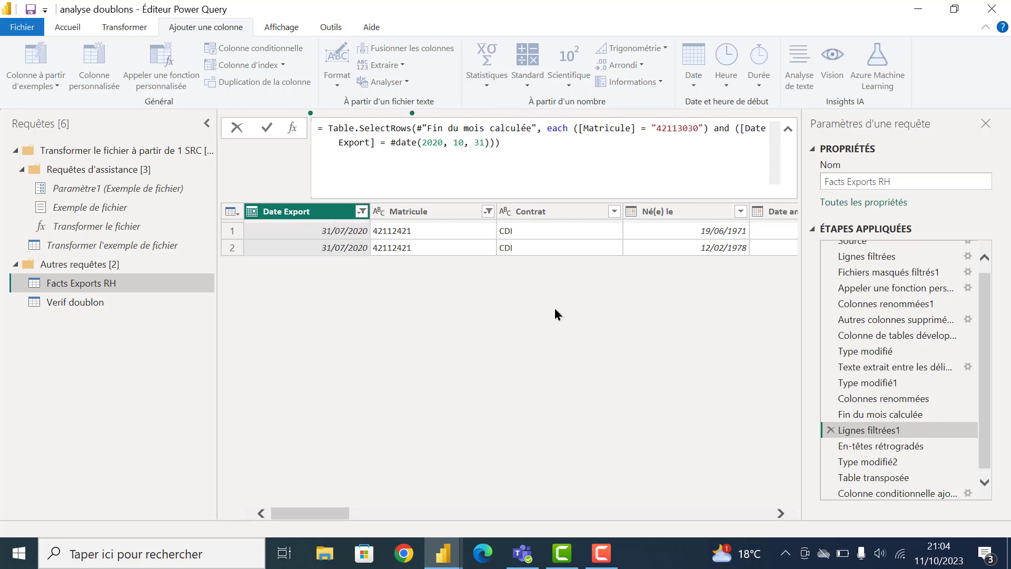
key(Return)
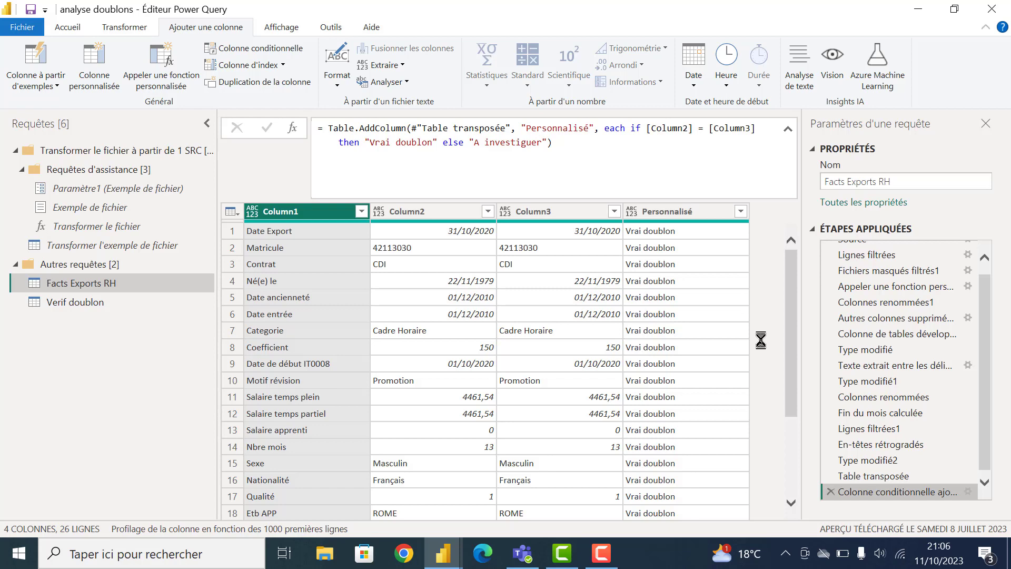
Filter Lignes filtrées1 of Facts Exports RH on row 12's employee number from Verif doublon and display the conditional column comparison.
click(87, 302)
click(388, 414)
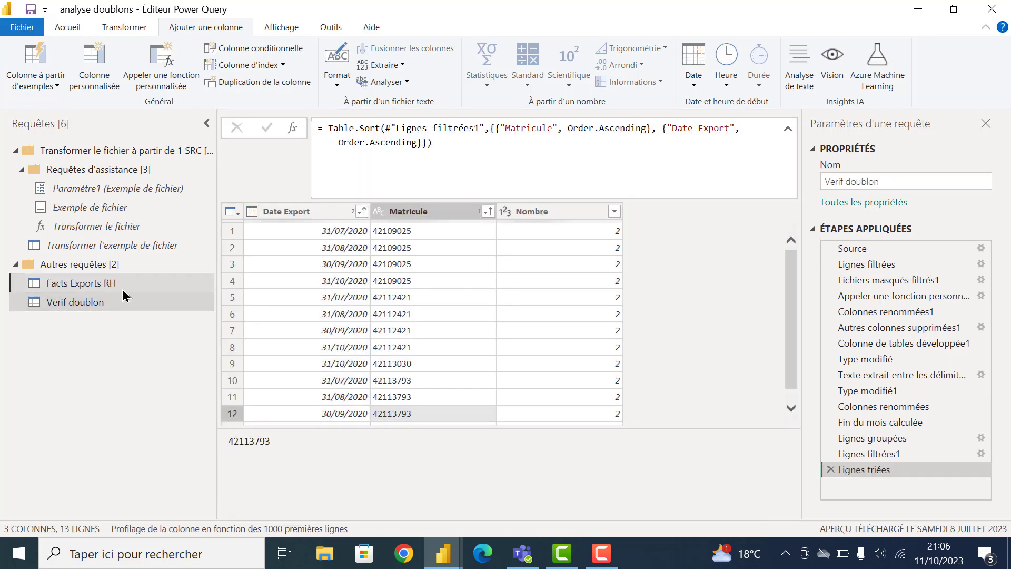
click(95, 282)
click(869, 422)
double_click(683, 129)
text(42113793)
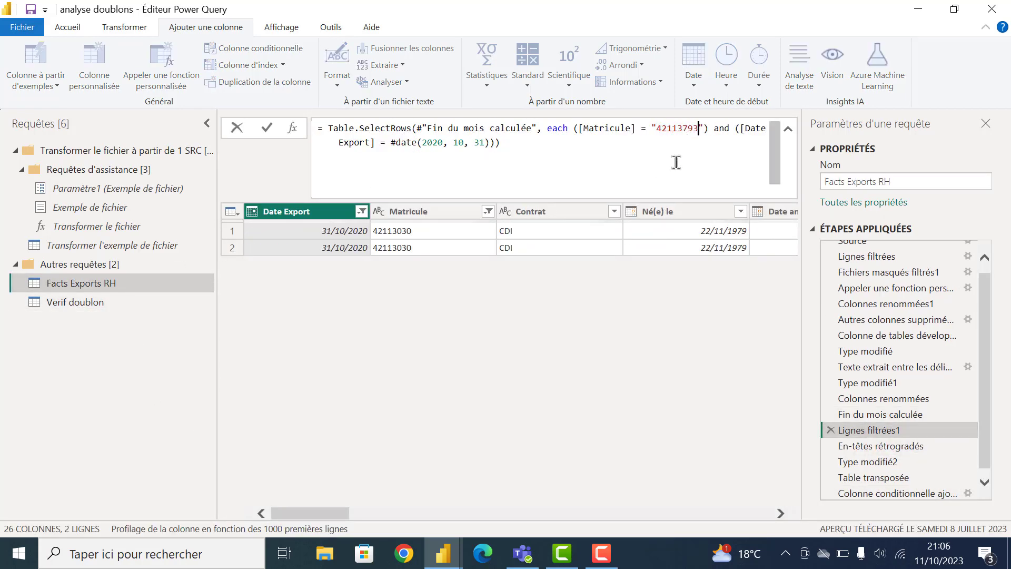
click(874, 492)
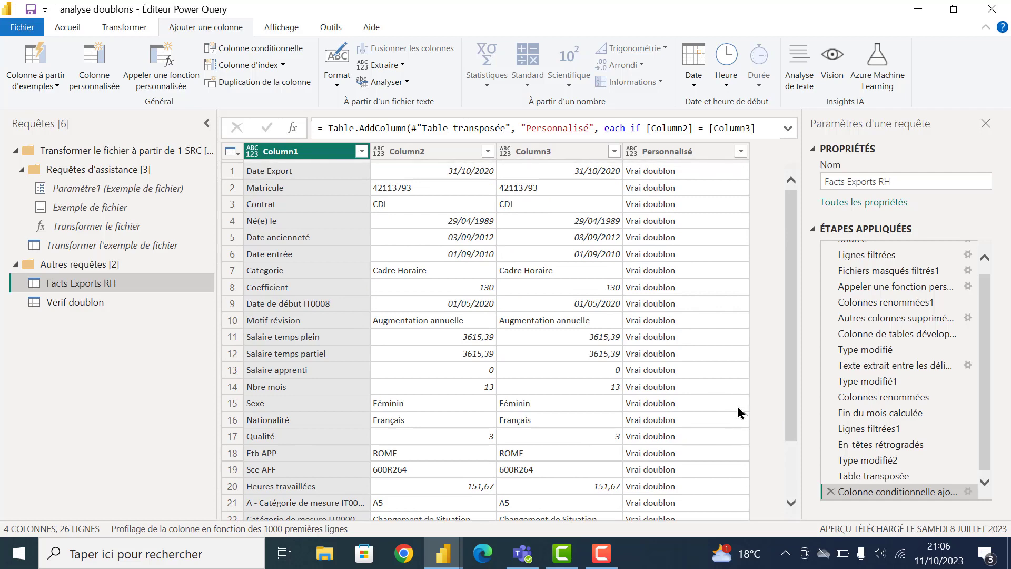
Delete the Lignes filtrées1 step and every step following it from Facts Exports RH.
right_click(869, 431)
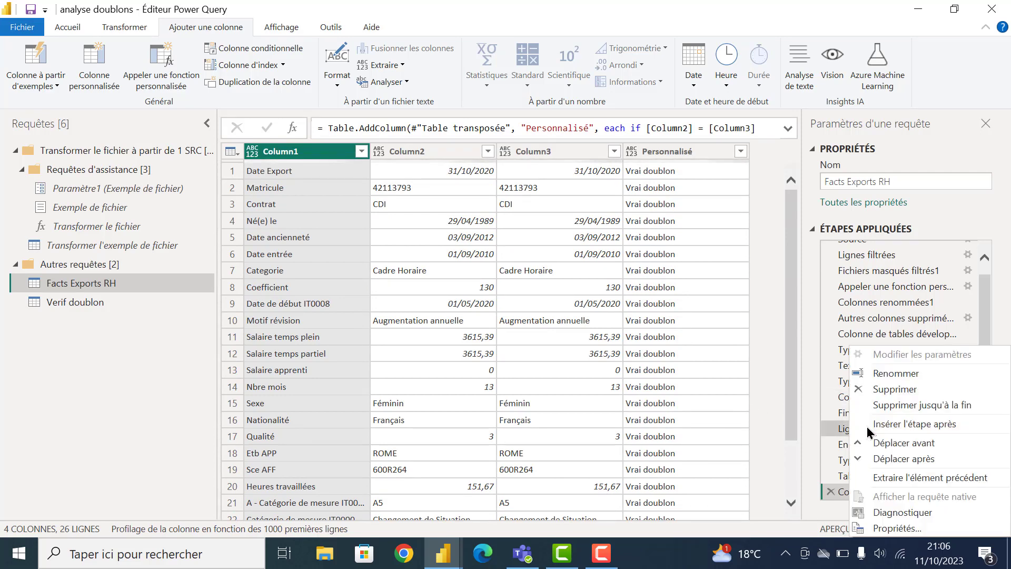
click(936, 409)
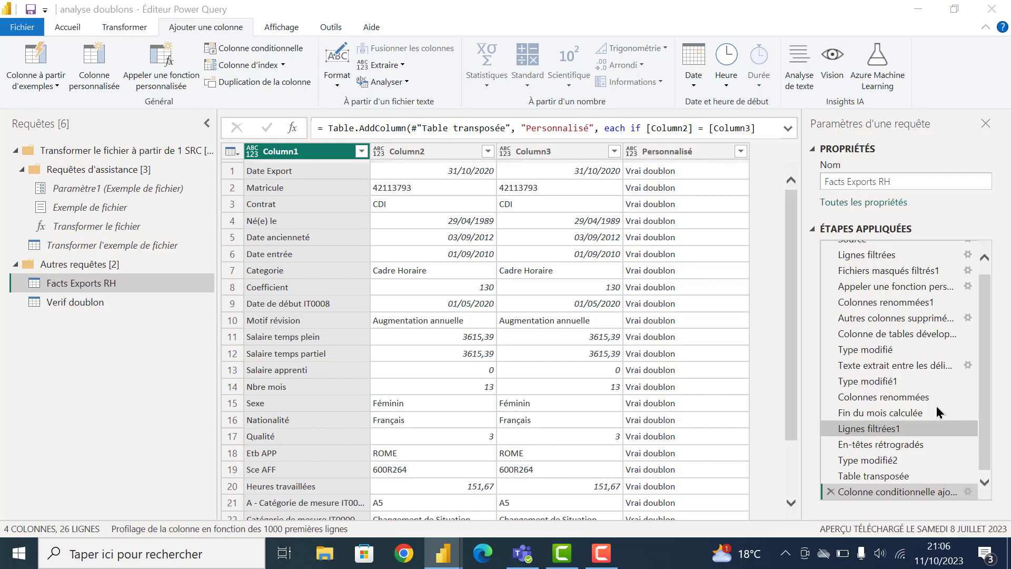
click(644, 311)
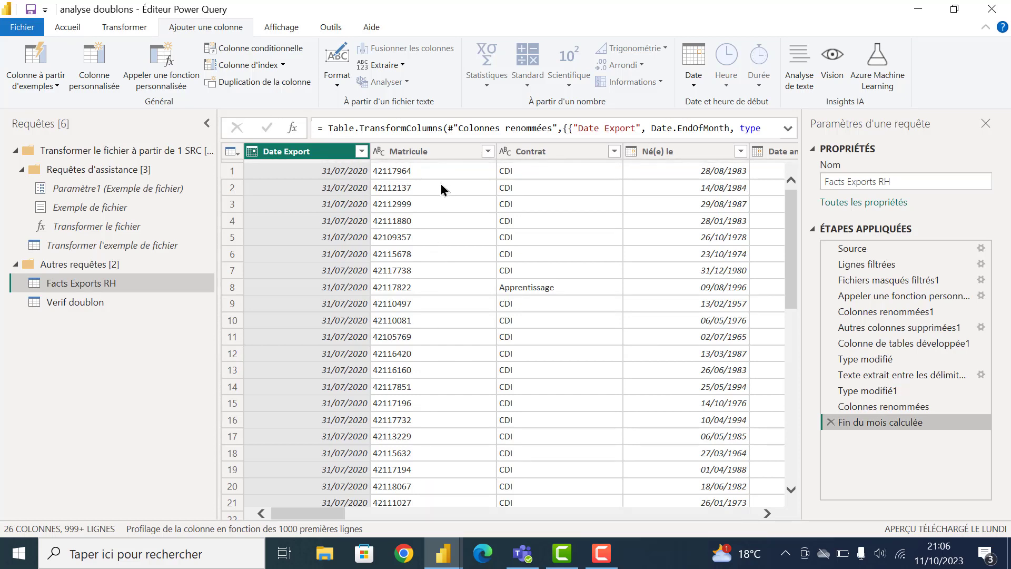
Remove duplicate rows from Facts Exports RH based on the Date Export, Matricule and Né(e) le columns together.
ctrl+click(437, 153)
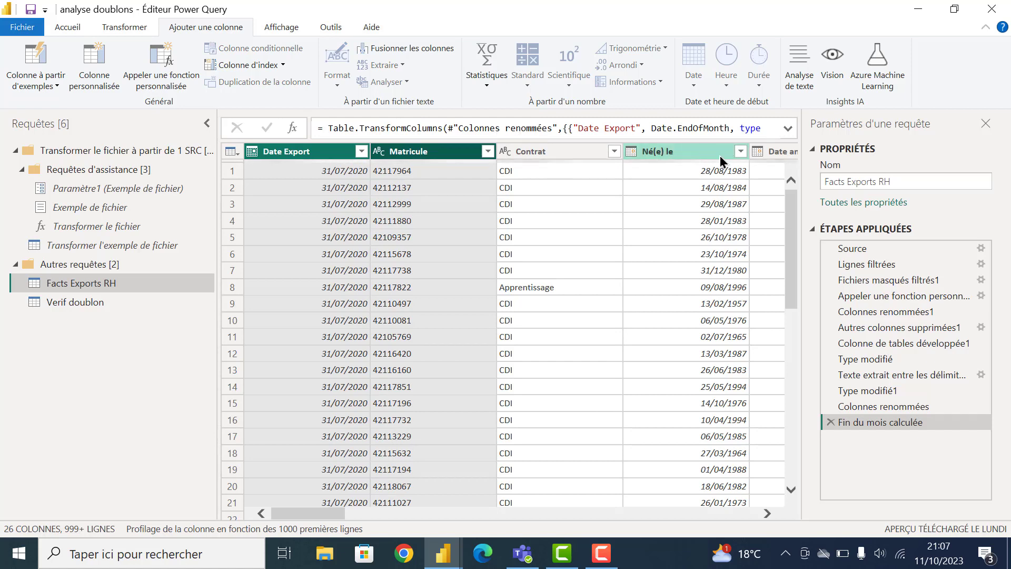
click(690, 153)
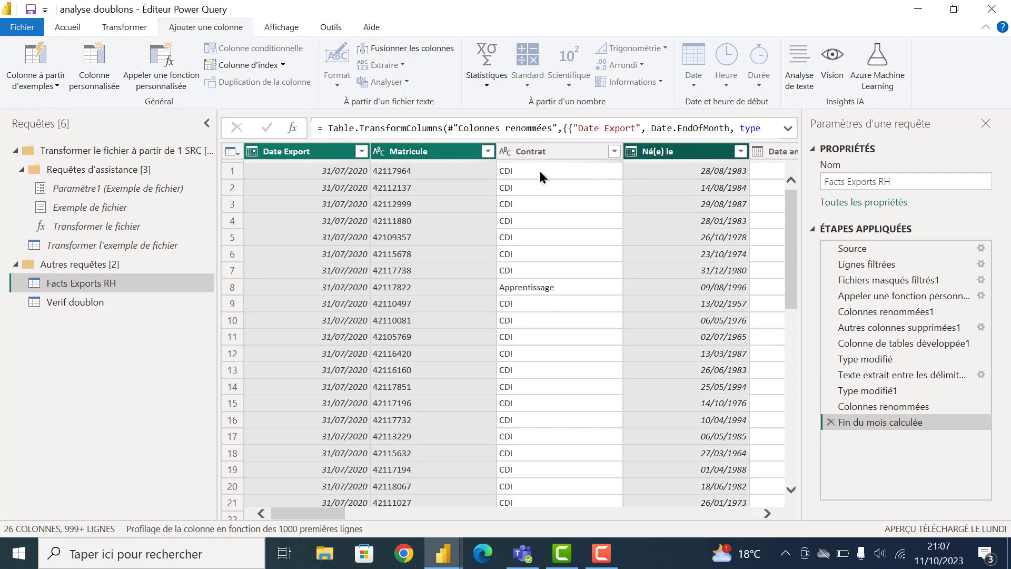
right_click(427, 153)
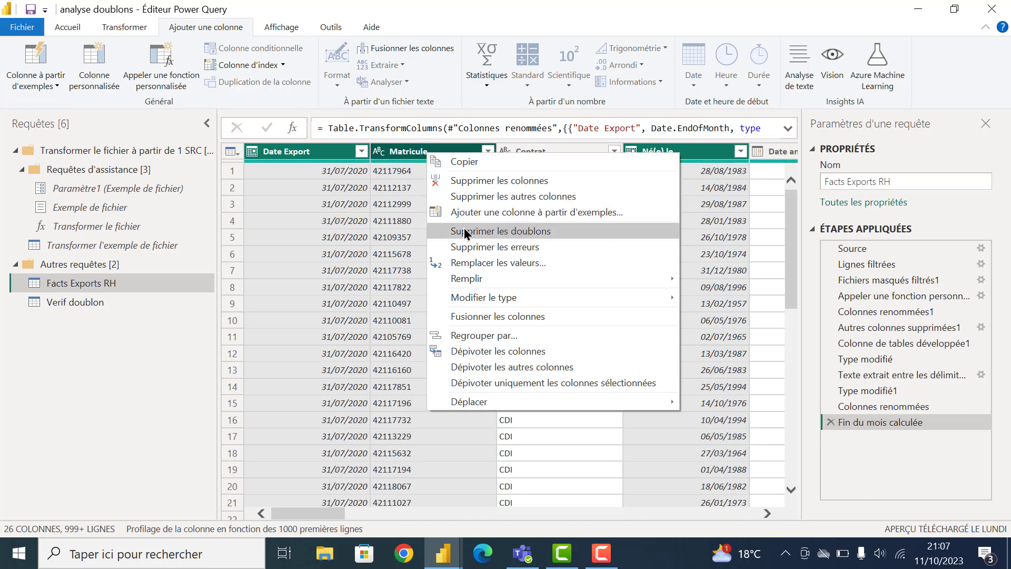
click(494, 234)
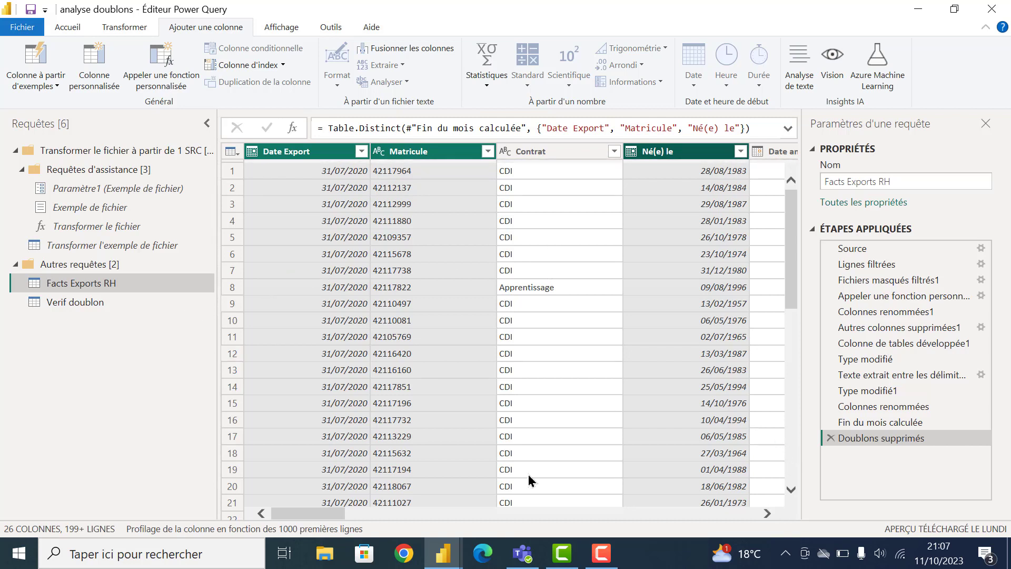
Insert a row-count step in Facts Exports RH directly after Fin du mois calculée, before Doublons supprimés.
click(878, 422)
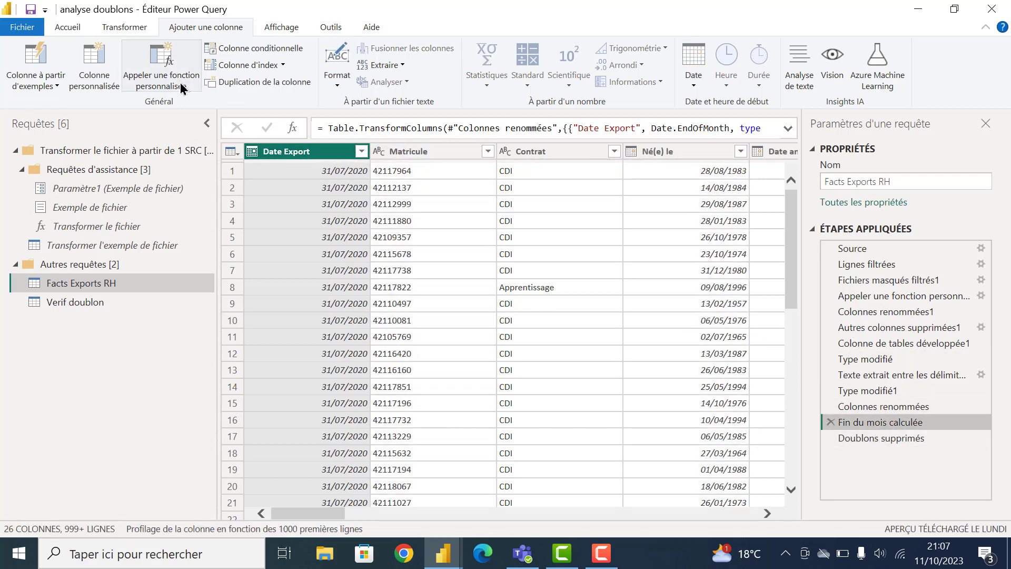
click(136, 27)
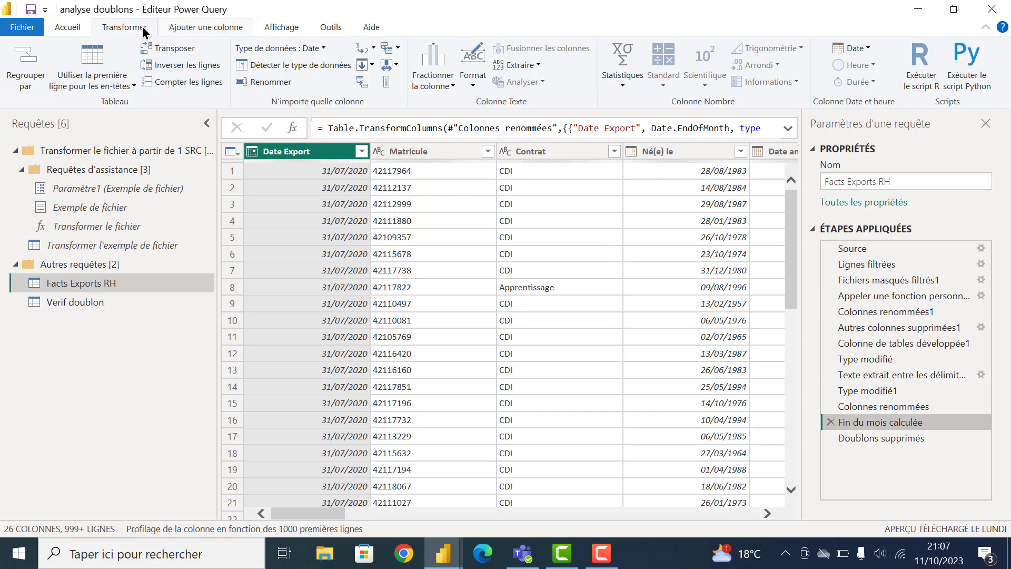
click(203, 84)
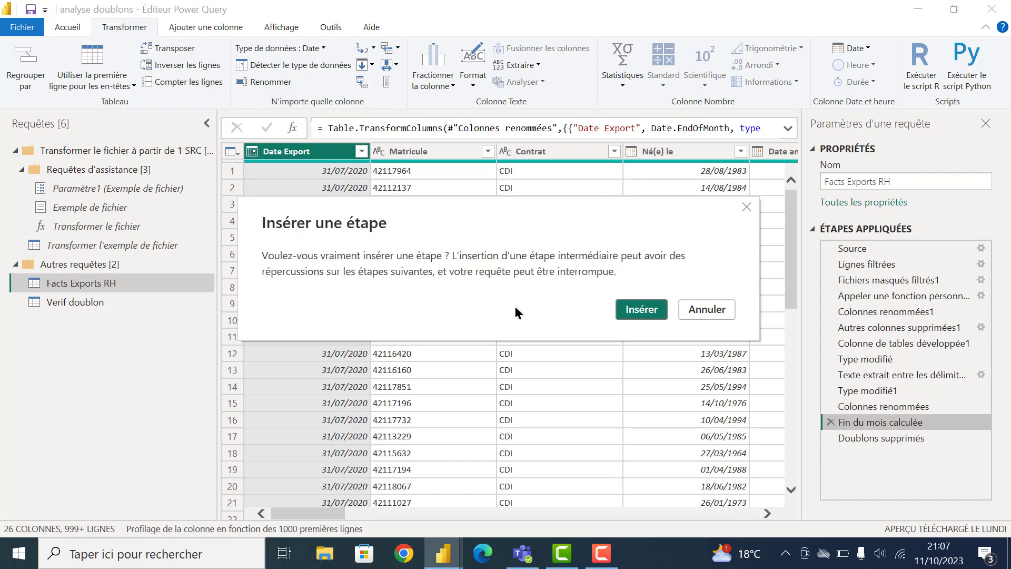
click(649, 311)
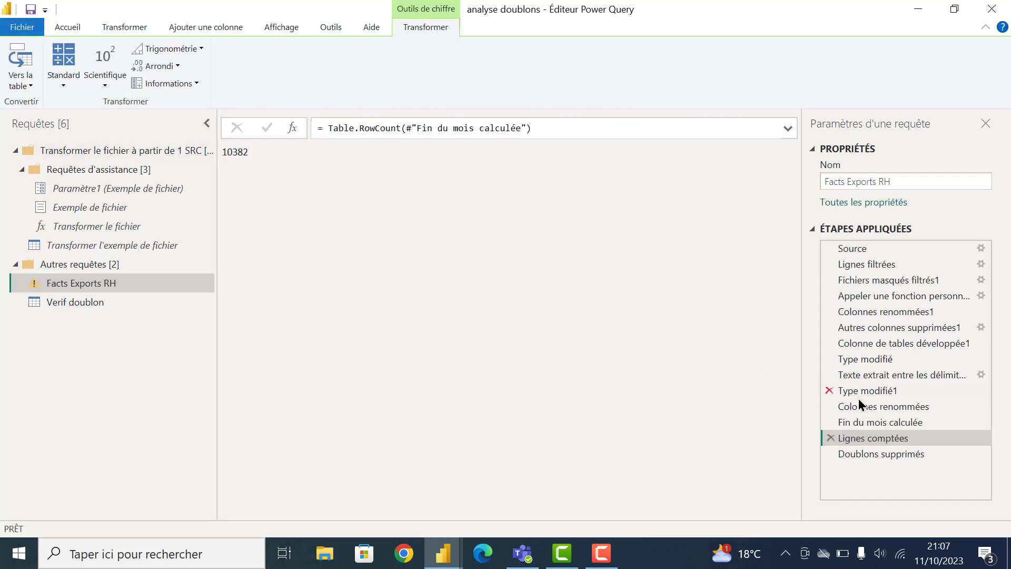
Move the Lignes comptées step after Doublons supprimés to count the deduplicated rows, and display the Verif doublon query.
drag(874, 449, 868, 466)
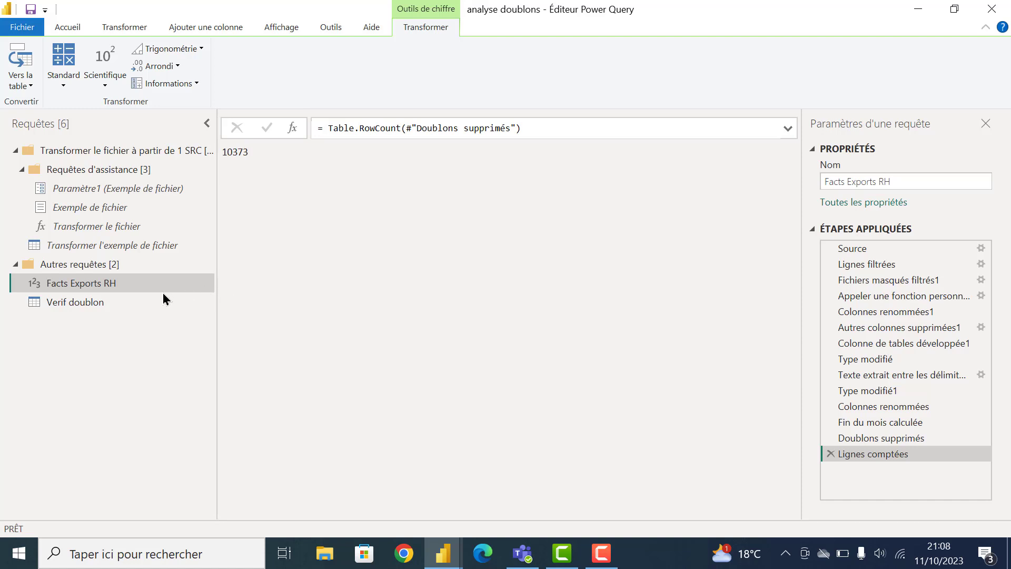
click(76, 302)
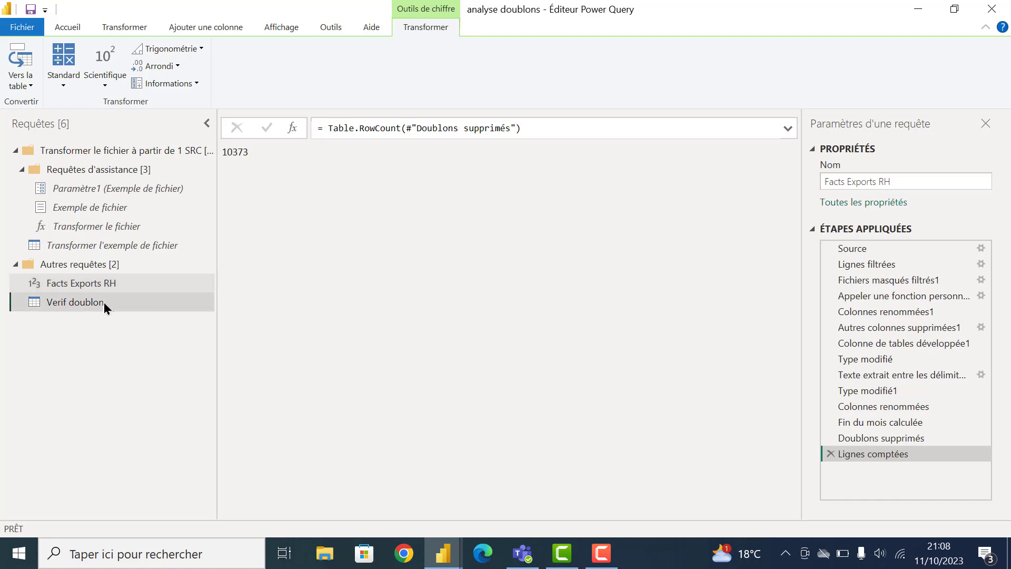